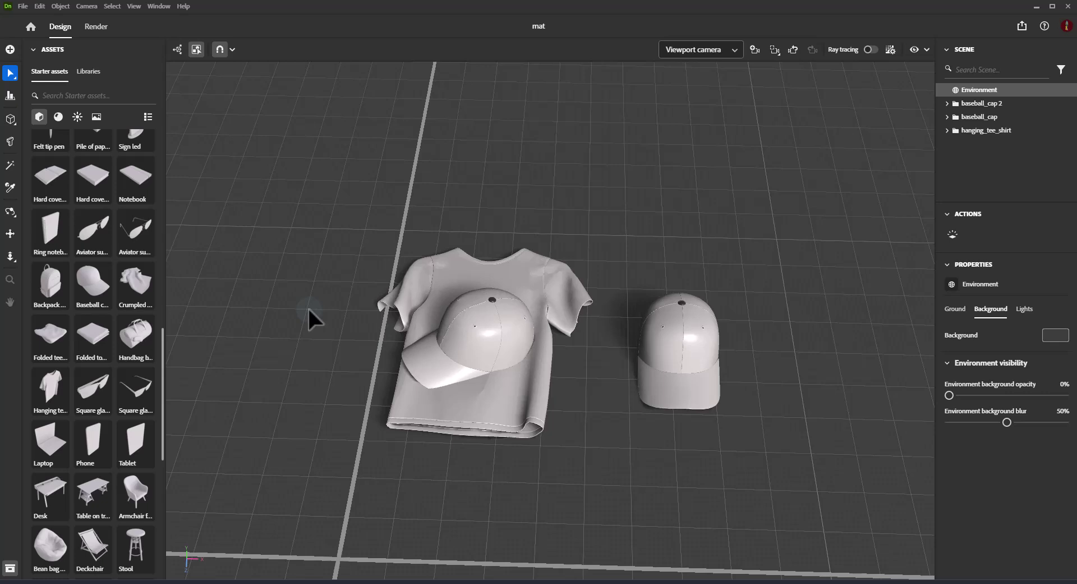
Step: Raise the hanging T-shirt to a height of about 4 cm and the cap lying on it to about 4.1 cm
left_click(483, 269)
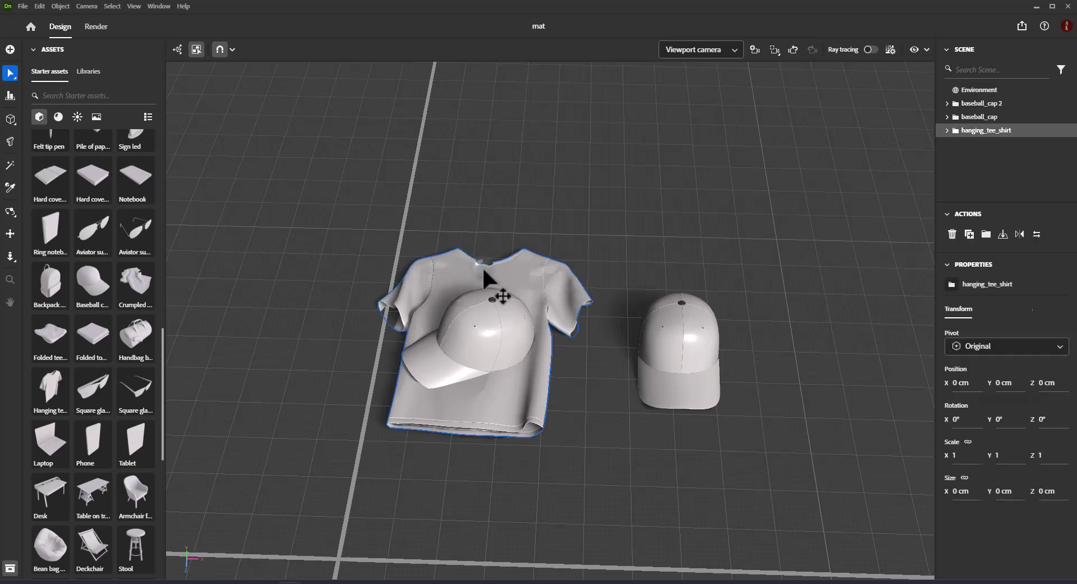
left_click_drag(484, 198, 486, 194)
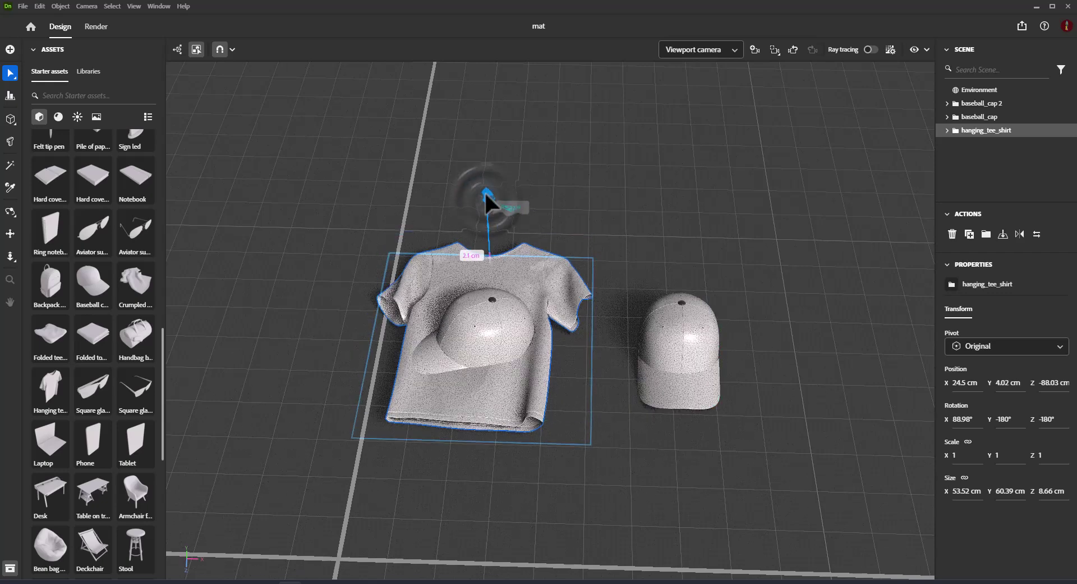
left_click(495, 326)
left_click_drag(480, 303, 480, 292)
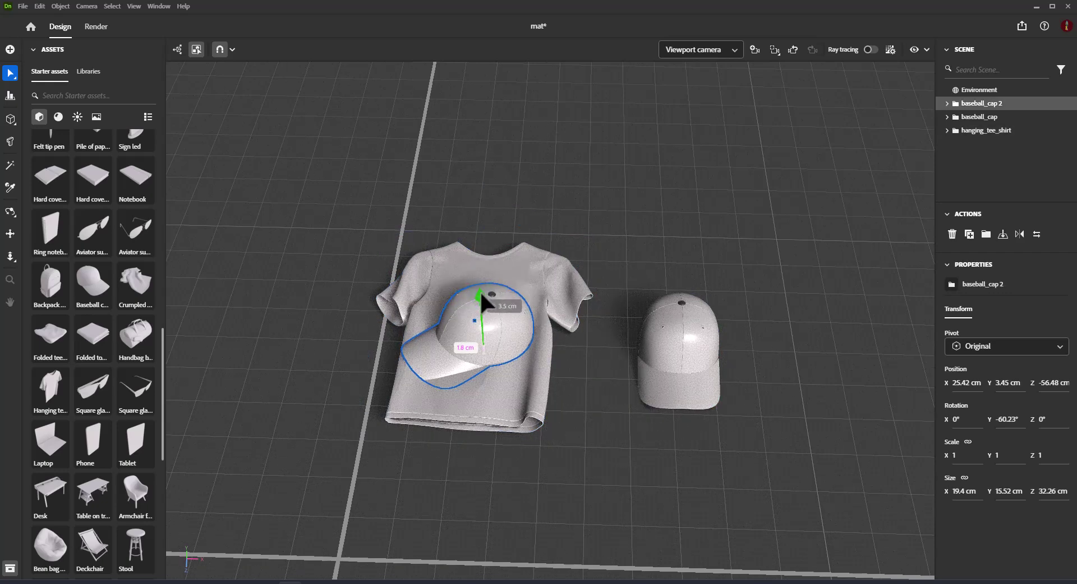
left_click(507, 156)
Step: Show the starter materials and collapse the Ceramic and Concrete asphalt categories
left_click(58, 117)
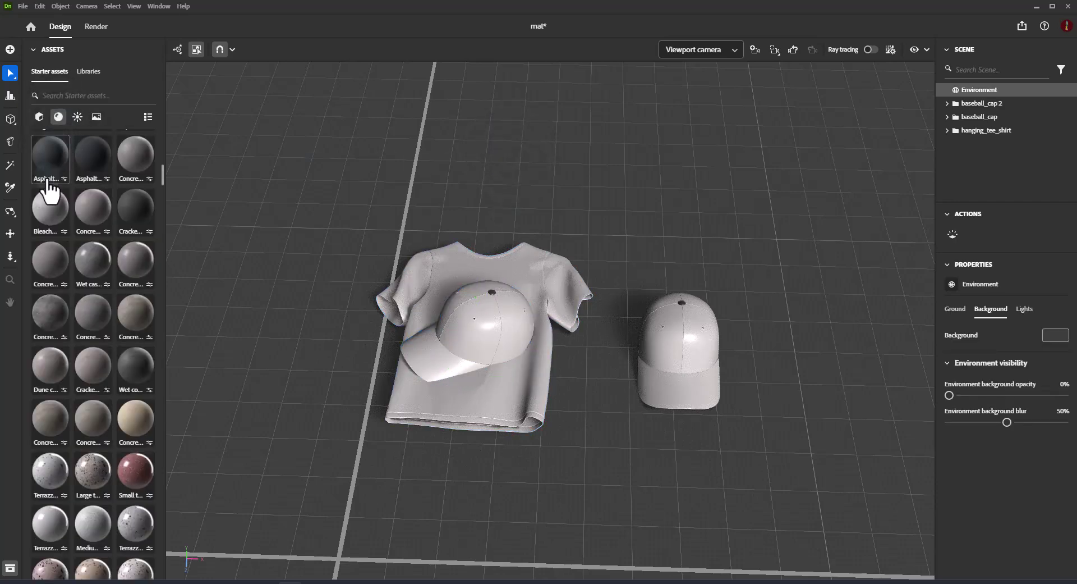
mouse_move(49, 182)
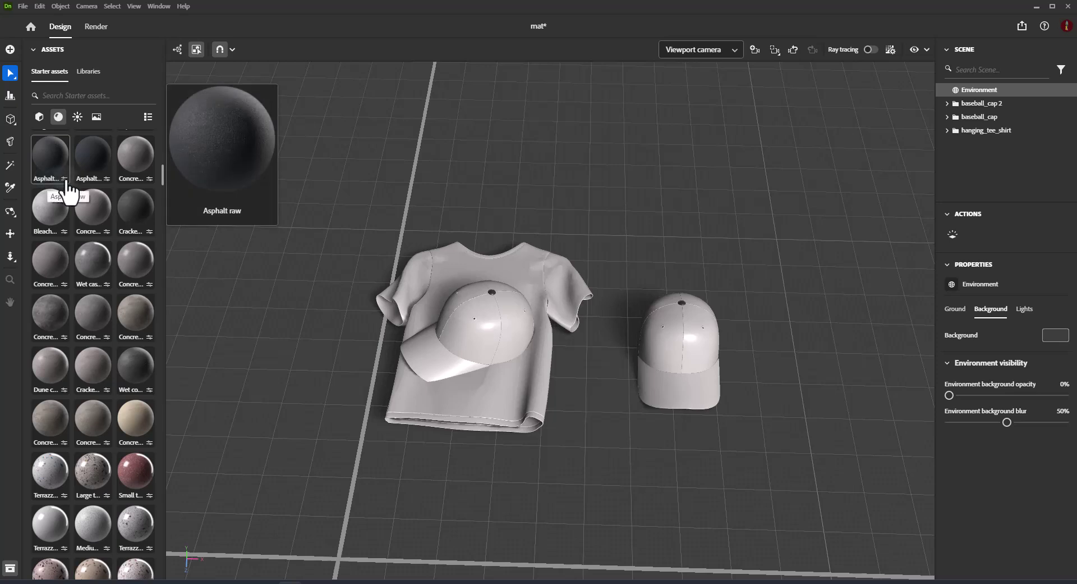
mouse_move(84, 208)
scroll(82, 211, "up", 2)
scroll(83, 211, "up", 5)
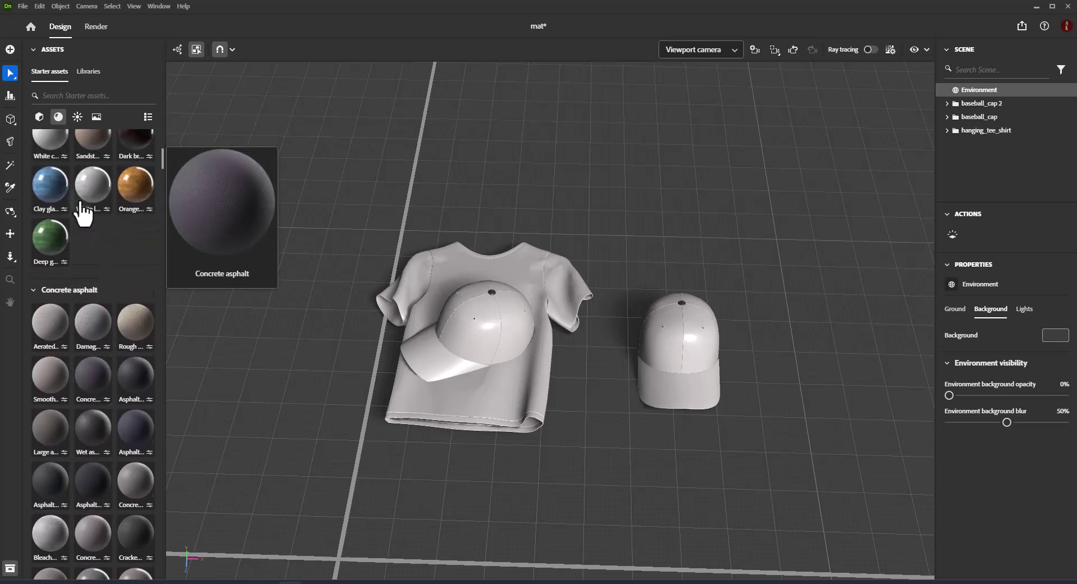
scroll(83, 211, "up", 4)
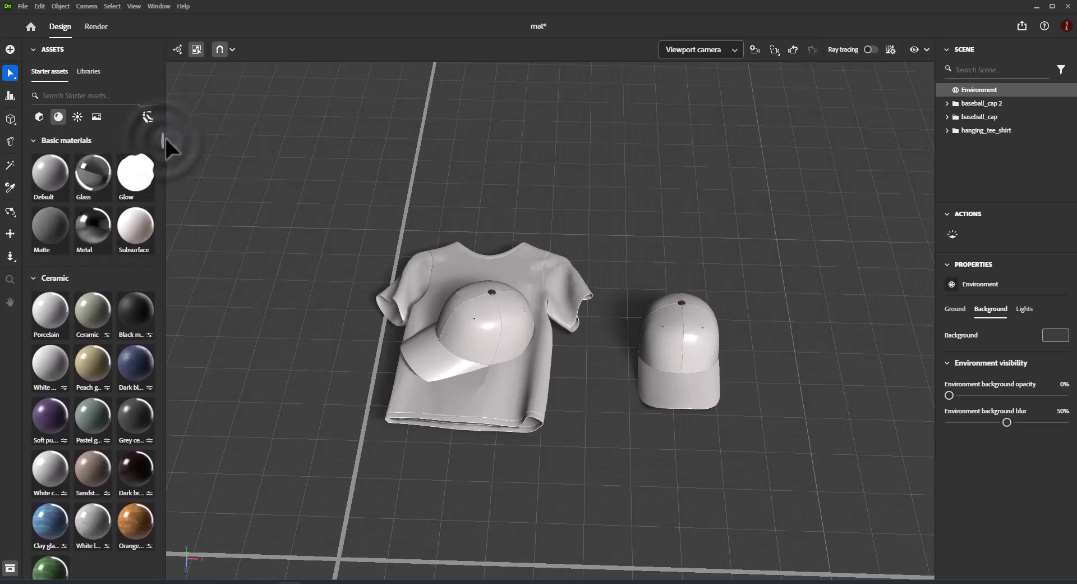
left_click(32, 278)
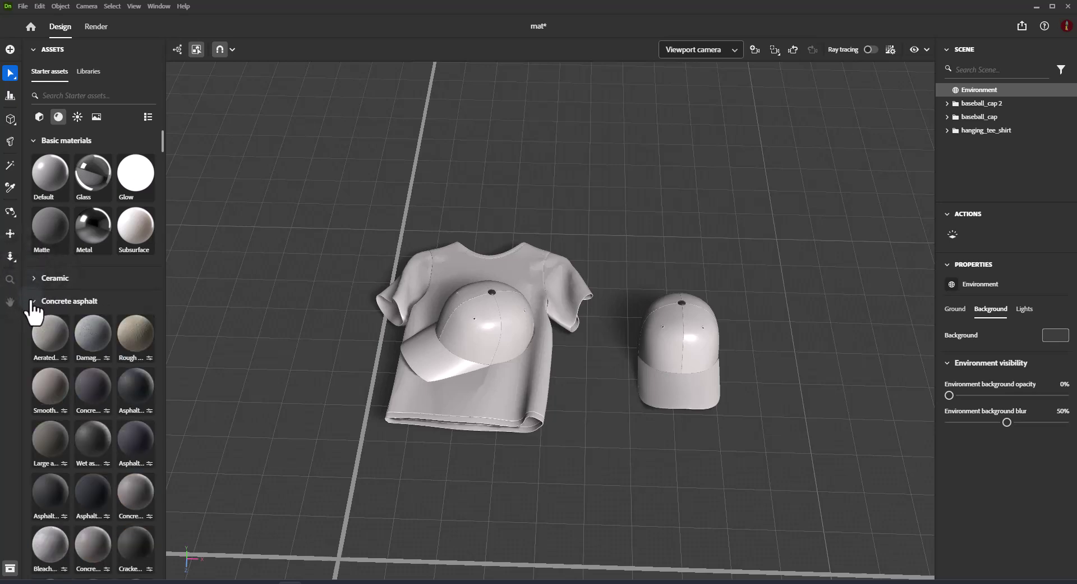
left_click(34, 303)
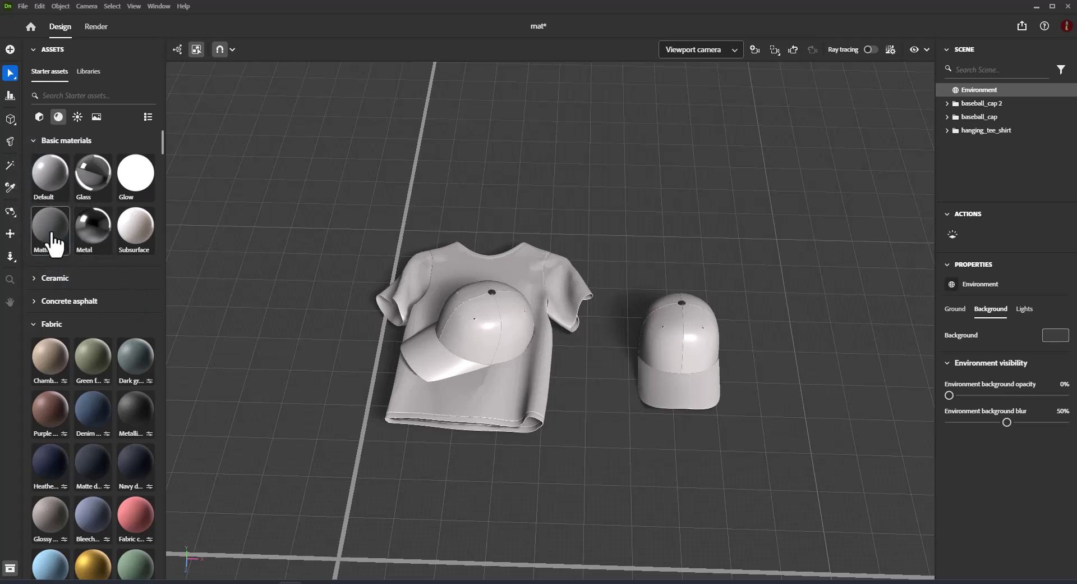
Step: Apply Orange Metallic Cotton to the crown of the separate cap and Gold Metallic Fabric to its brim
mouse_move(61, 251)
scroll(130, 295, "down", 2)
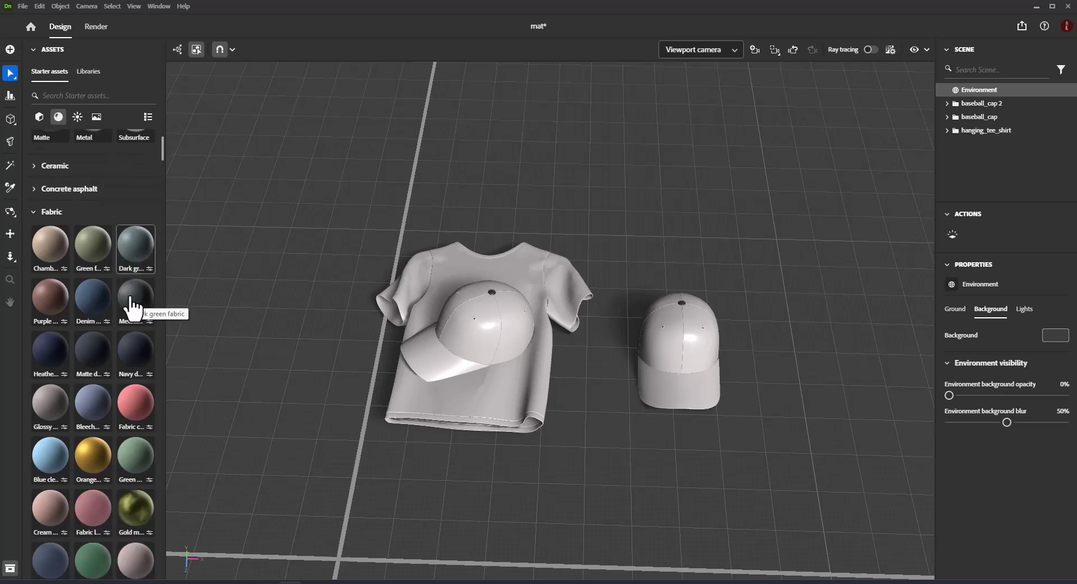
left_click_drag(90, 457, 695, 345)
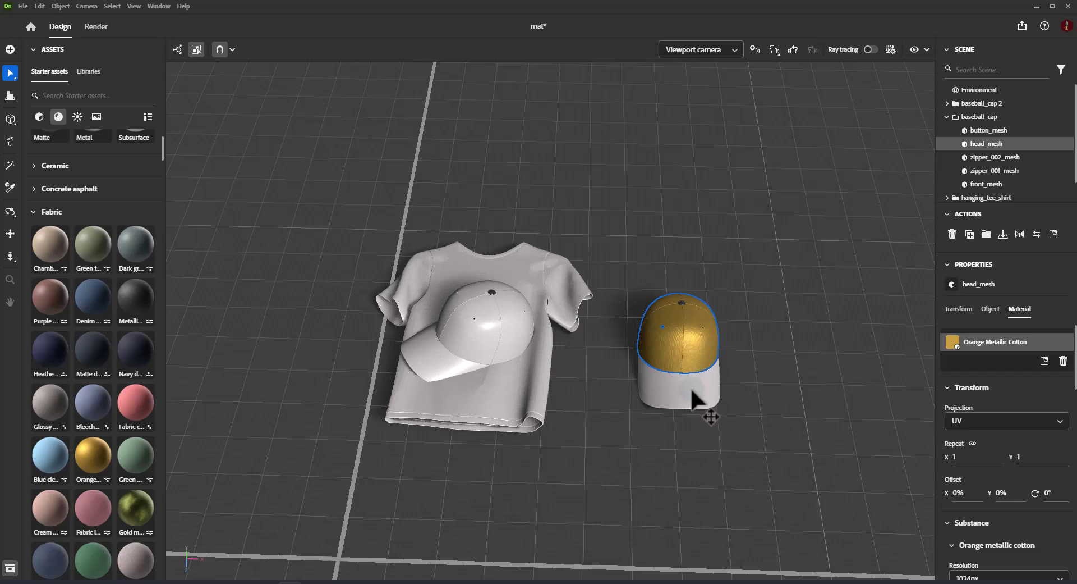
left_click(630, 273)
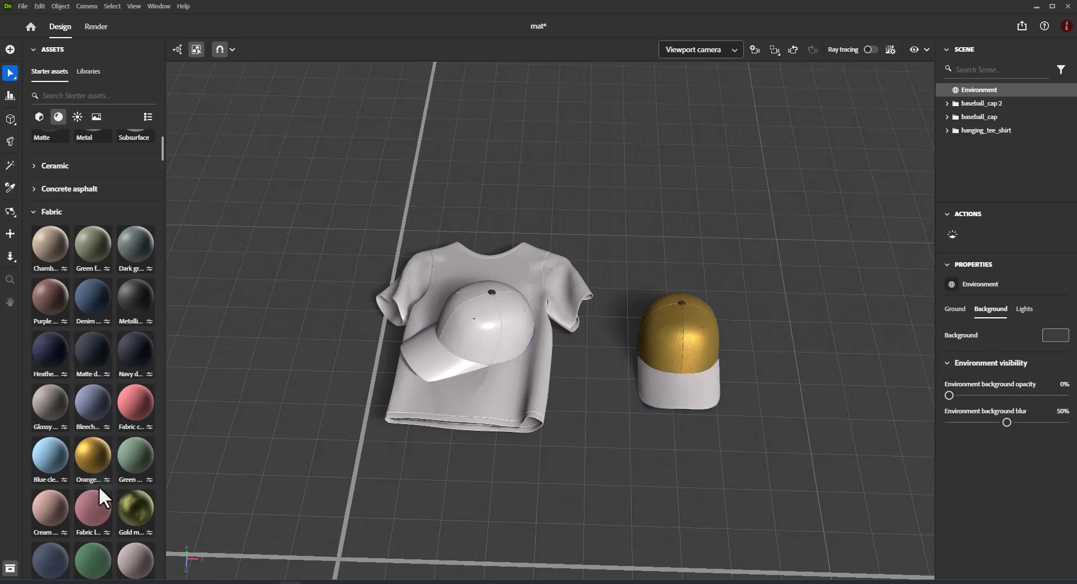
left_click_drag(134, 509, 740, 352)
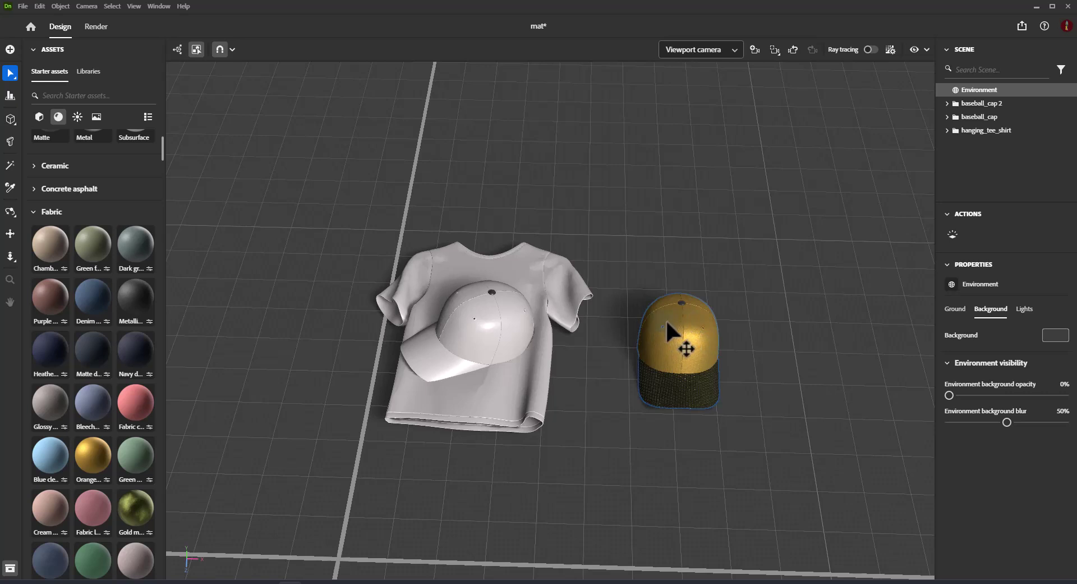
Step: Replace the material on the separate cap's crown with the basic Matte material
left_click(687, 335)
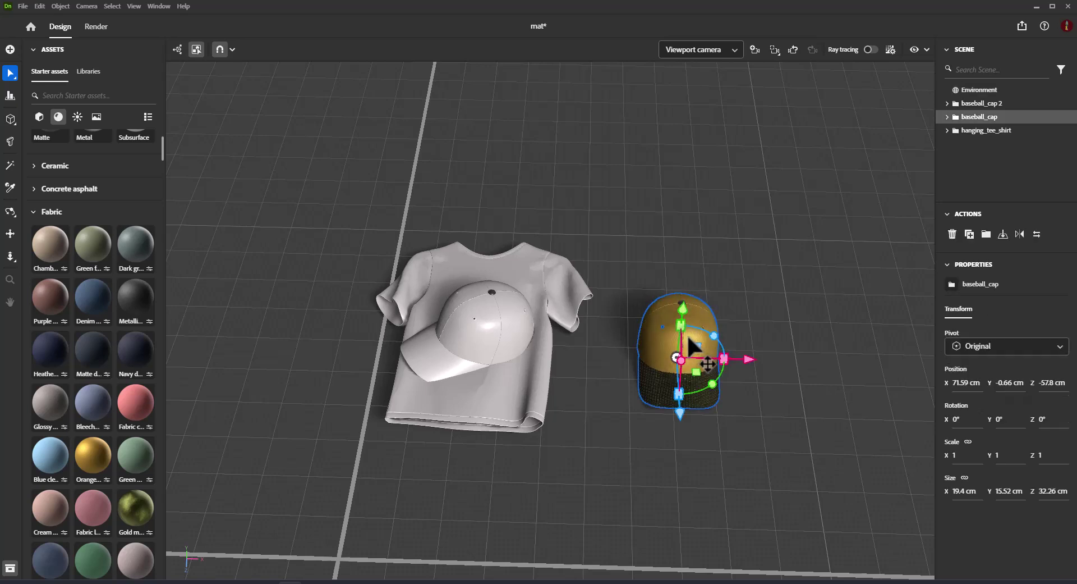
double_click(692, 342)
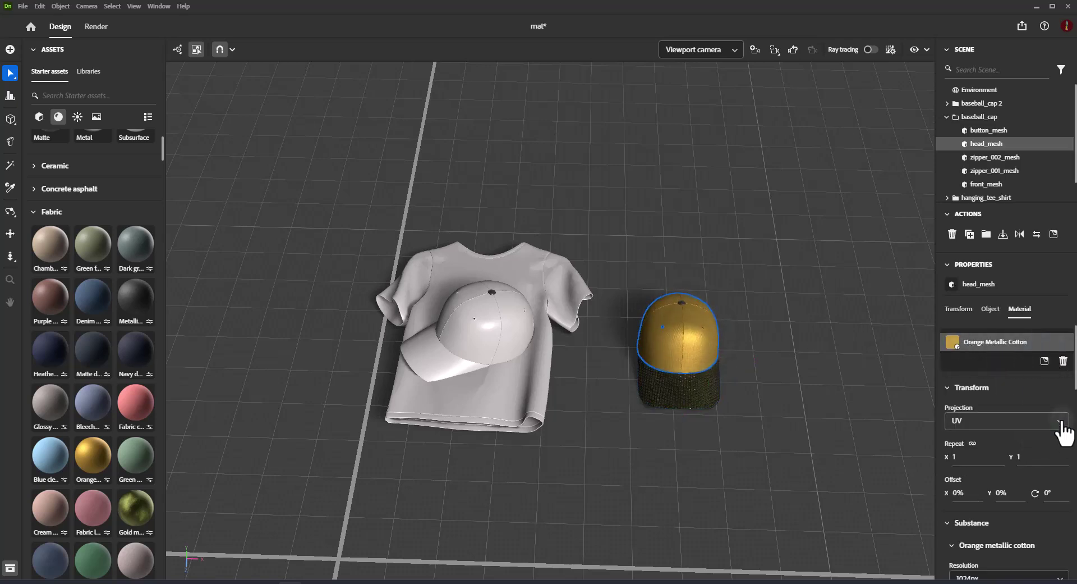
mouse_move(1074, 373)
left_mouse_down()
mouse_move(1074, 494)
mouse_move(1074, 373)
left_mouse_up()
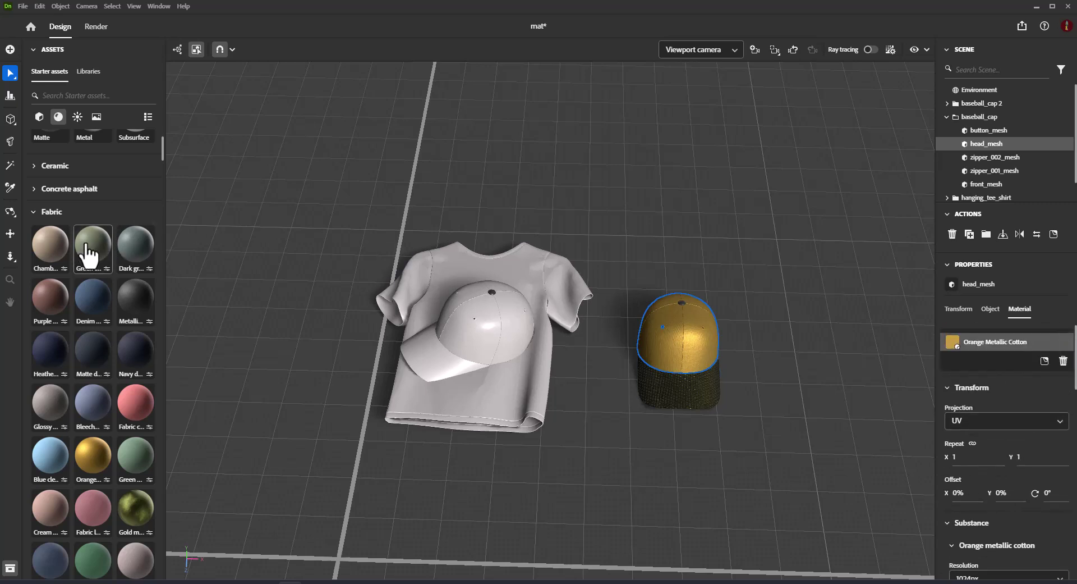
scroll(88, 241, "up", 2)
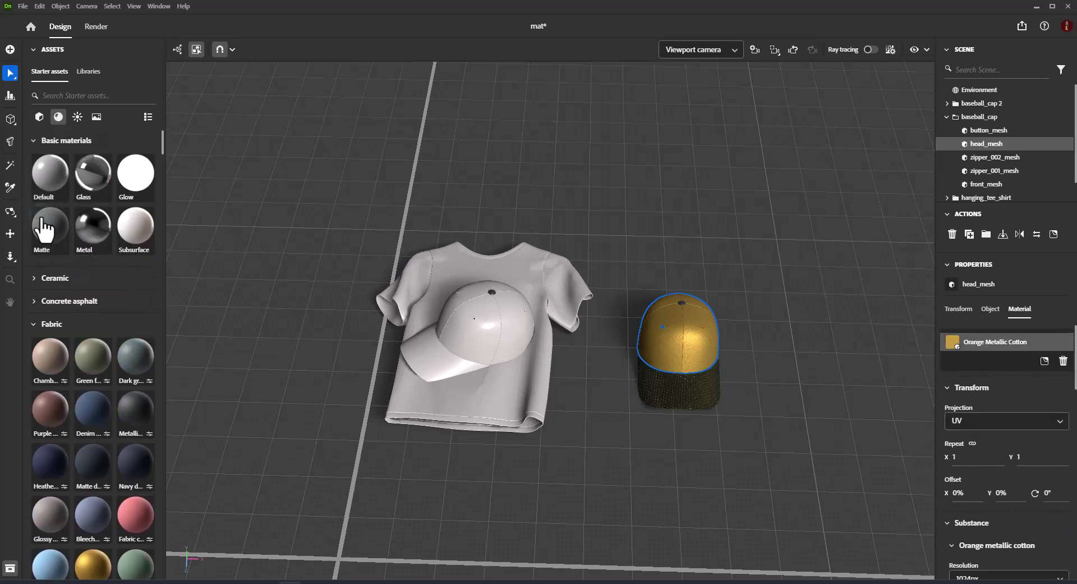
left_click_drag(50, 227, 686, 345)
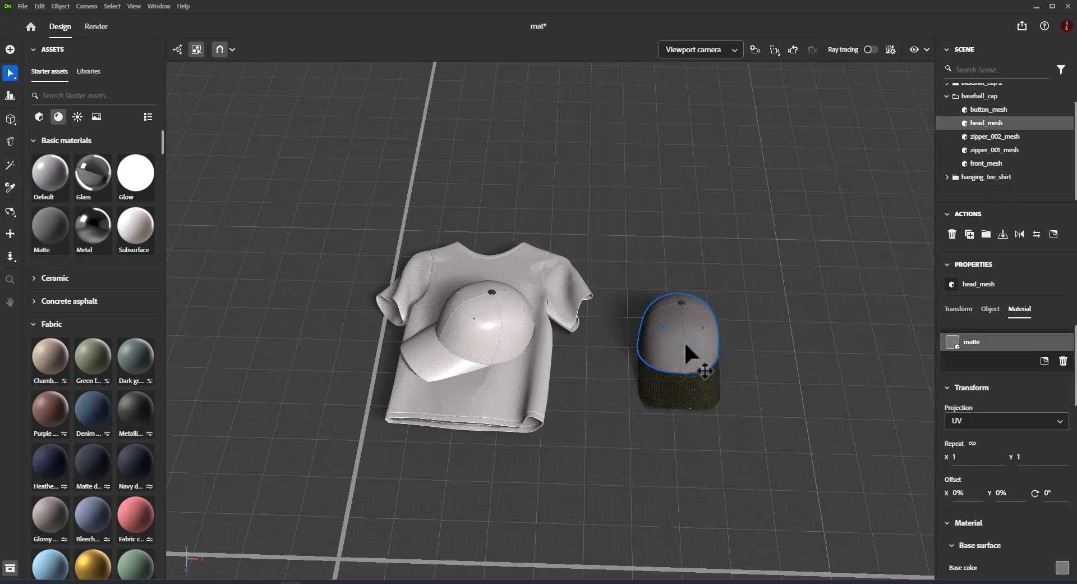
Step: Set the Metallic value of the crown's matte material to 0.22
left_click(685, 342)
left_click(685, 342)
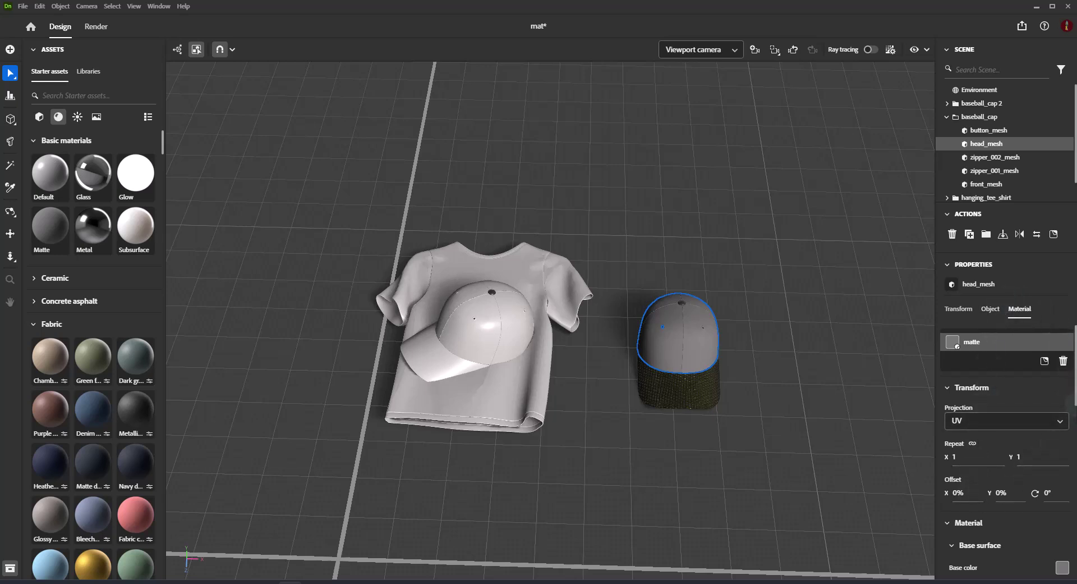
scroll(1008, 451, "down", 5)
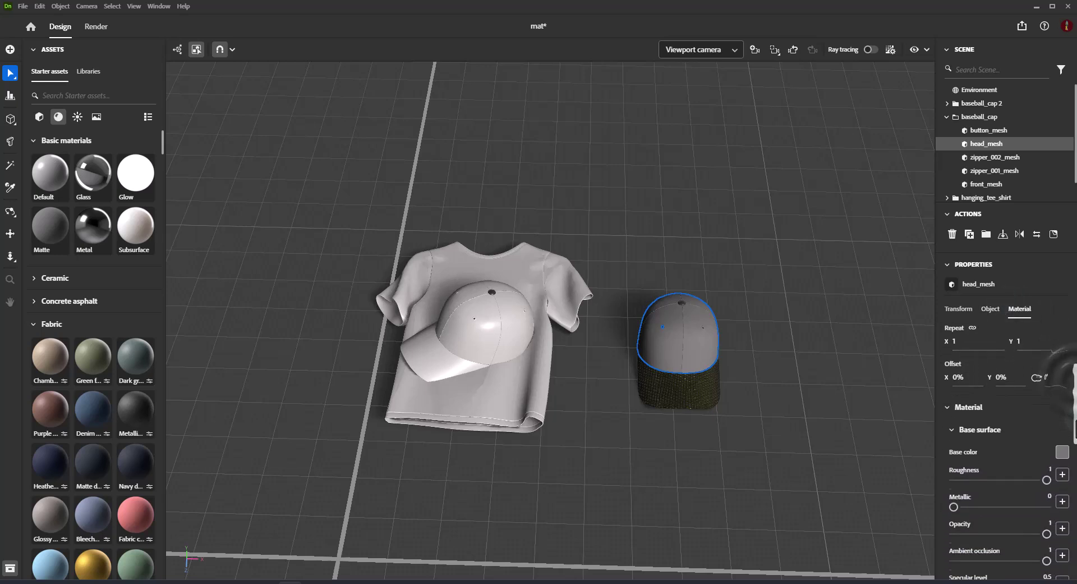
scroll(1043, 373, "up", 1)
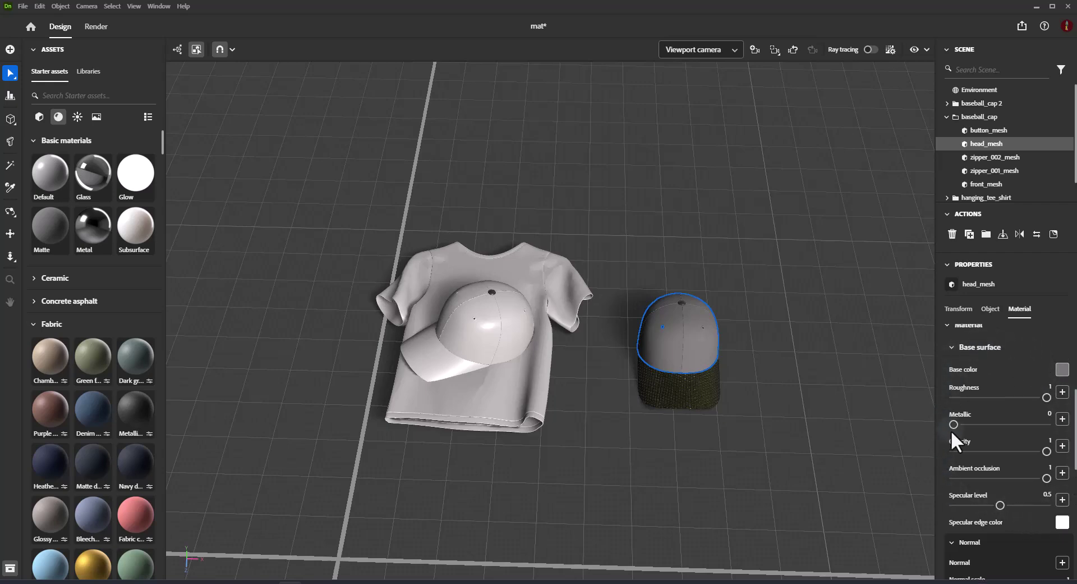
mouse_move(954, 424)
left_mouse_down()
mouse_move(985, 424)
mouse_move(975, 425)
left_mouse_up()
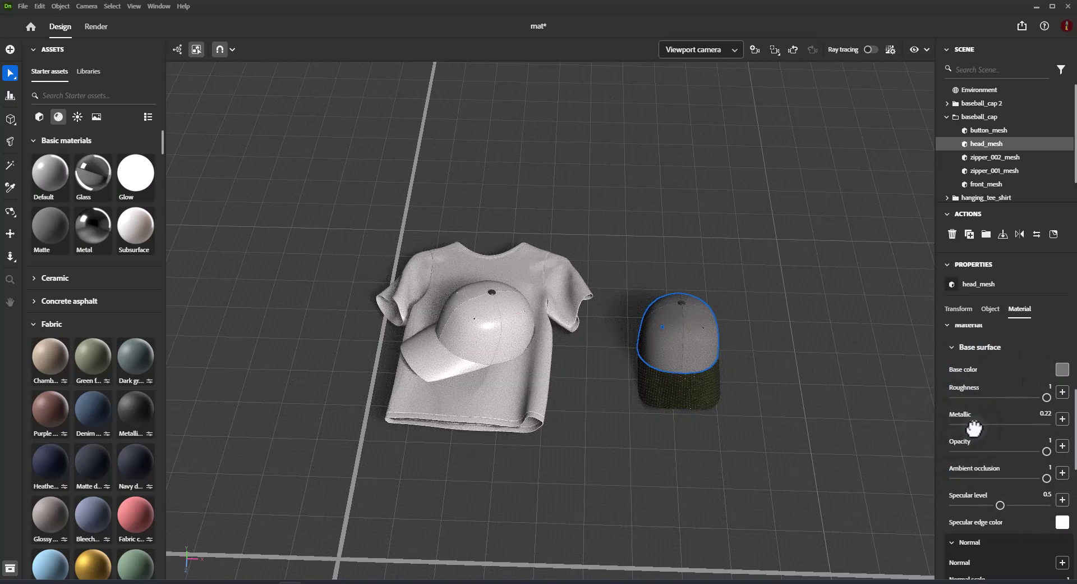
scroll(1010, 448, "down", 1)
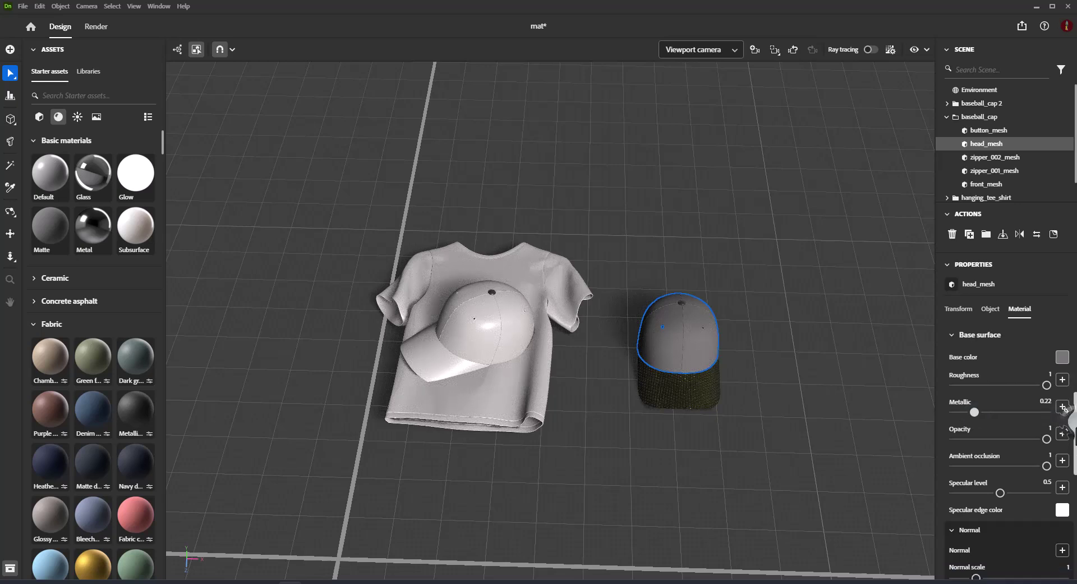
Step: Change the base color of the crown's matte material to dark red, RGB 140, 22, 22
left_click(1062, 355)
left_click(1020, 331)
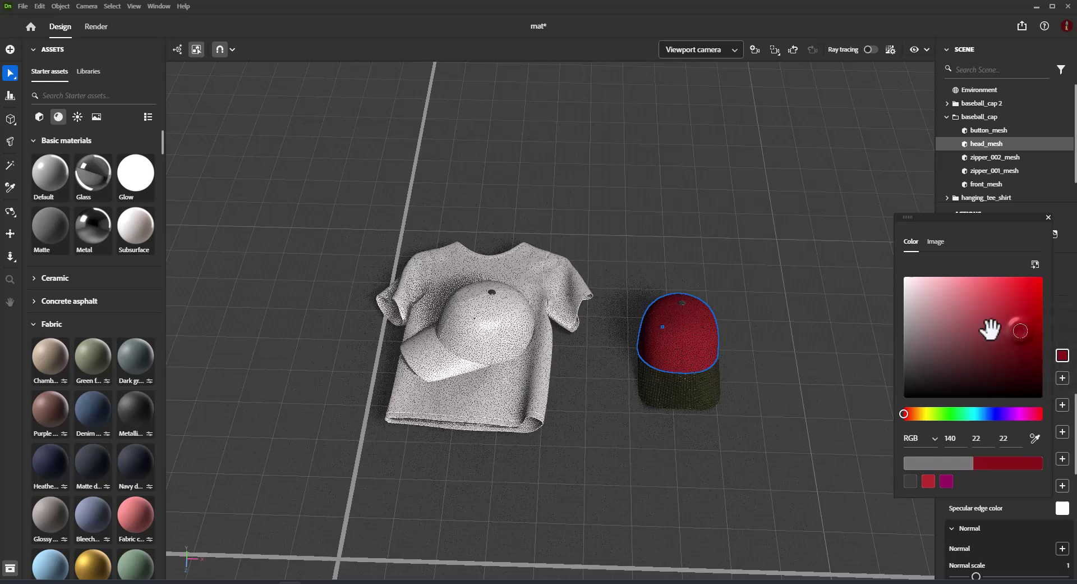
left_click(823, 309)
Step: Set the emission intensity of the separate cap's brim material to 0.05 and try adjusting its sheen opacity
left_click(669, 343)
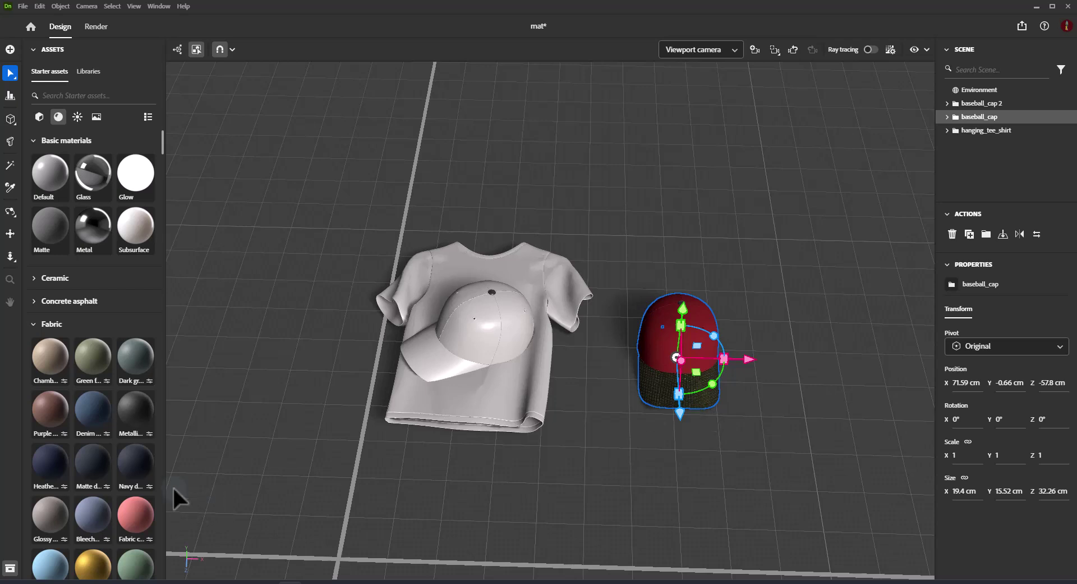
scroll(180, 480, "down", 3)
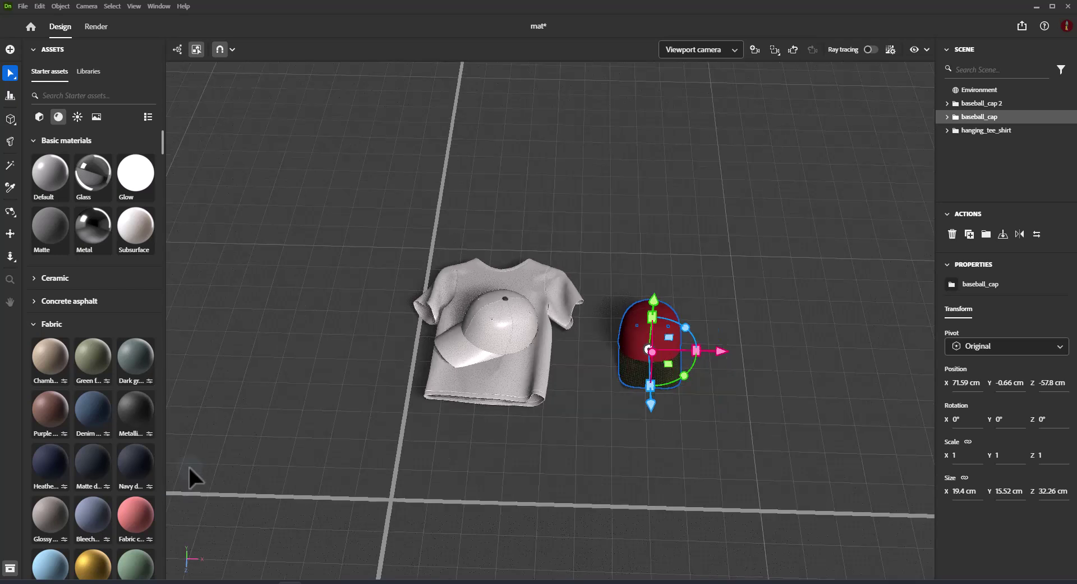
double_click(635, 365)
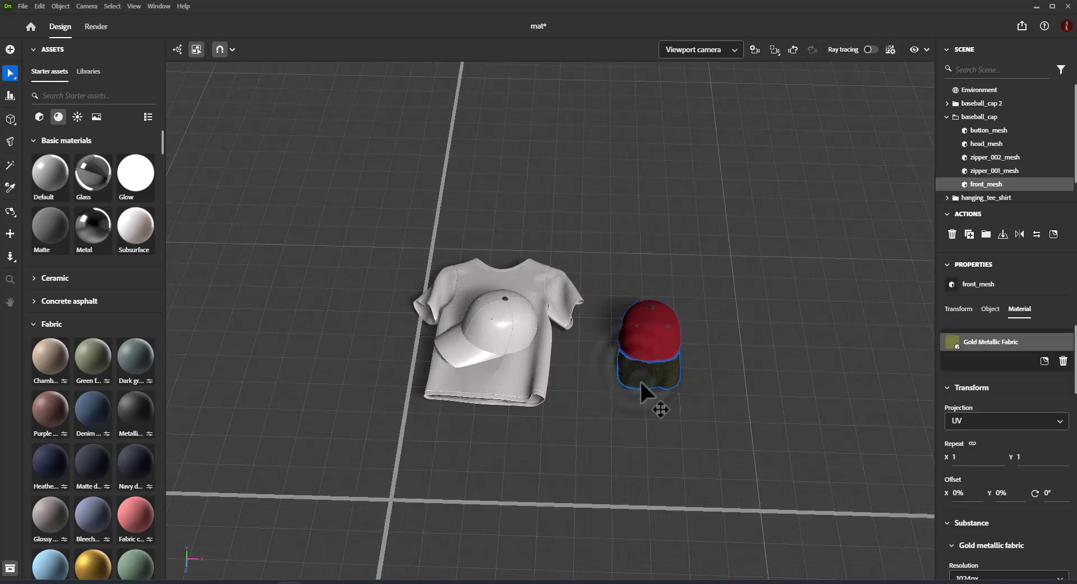
left_click_drag(1074, 354, 1075, 465)
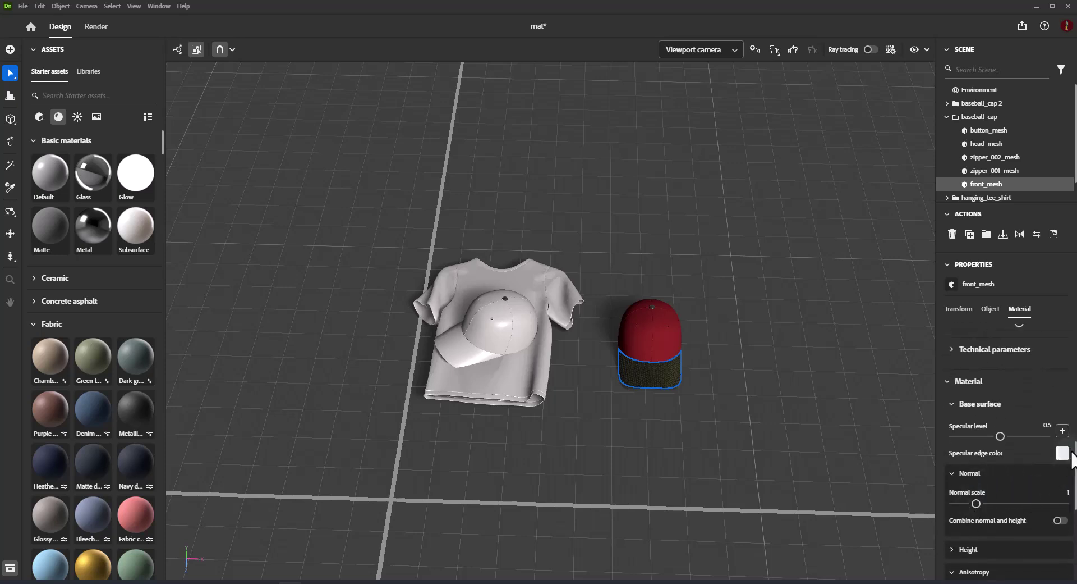
left_click_drag(1074, 465, 1075, 541)
left_click_drag(954, 478, 932, 483)
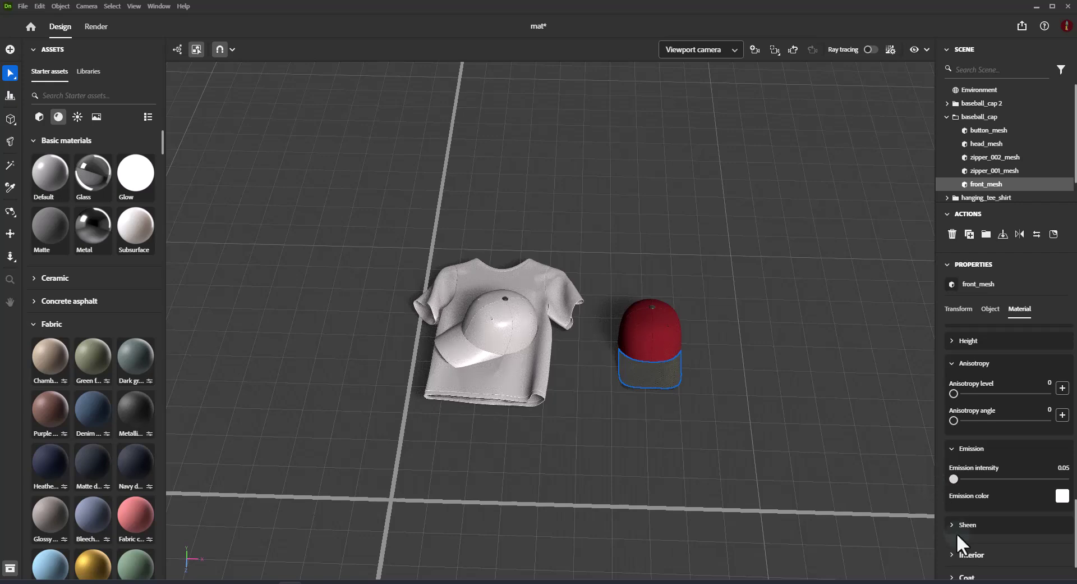
left_click(956, 526)
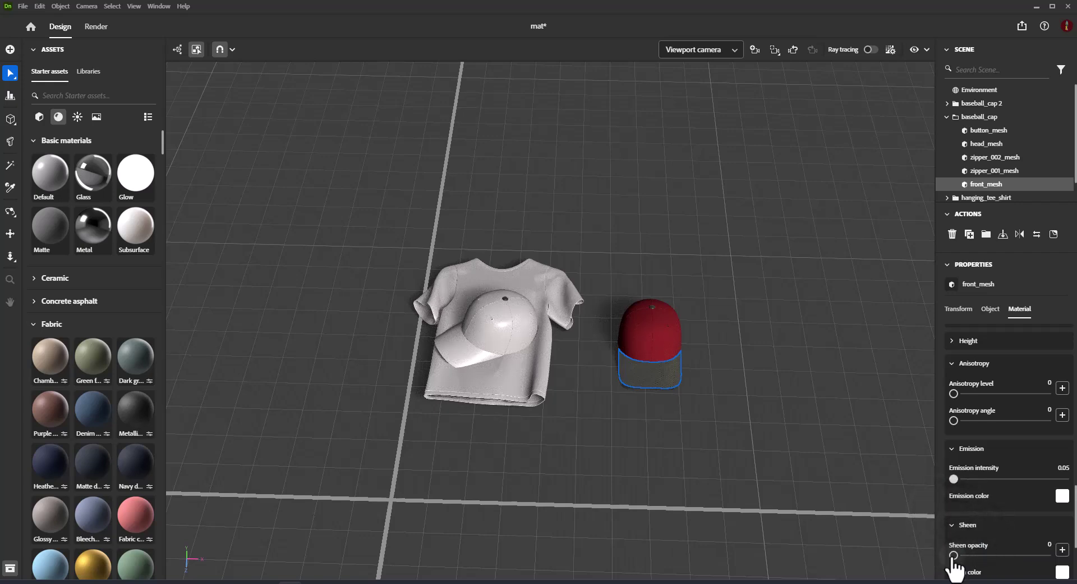
left_click_drag(954, 553, 890, 555)
left_click(701, 287)
Step: Apply the denim fabric material to both the T-shirt and the cap lying on it, and check the cap crown's material settings
left_click_drag(400, 220, 578, 489)
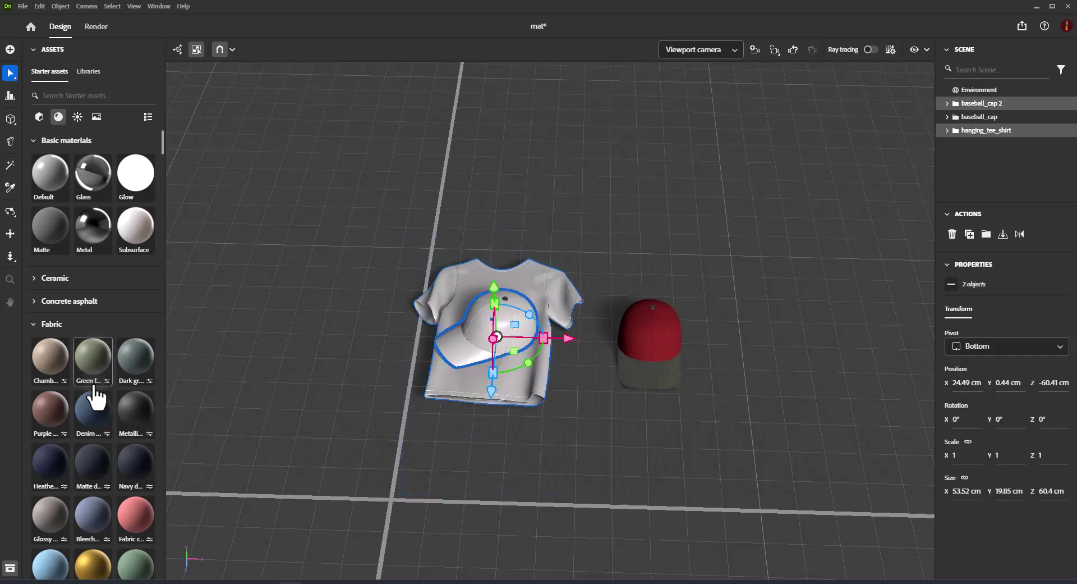
left_click_drag(92, 396, 511, 346)
double_click(516, 295)
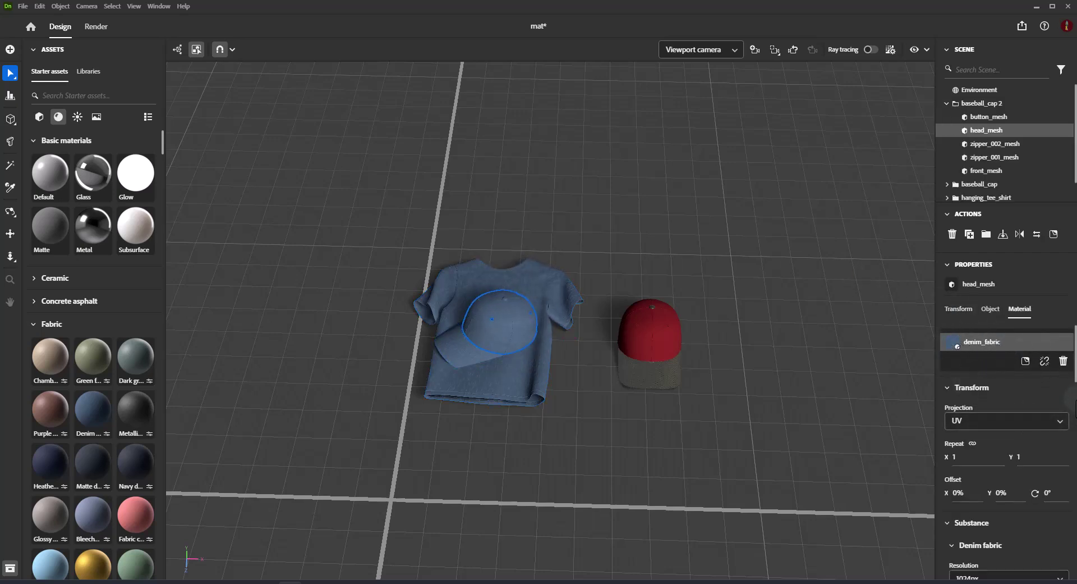
scroll(1075, 378, "down", 3)
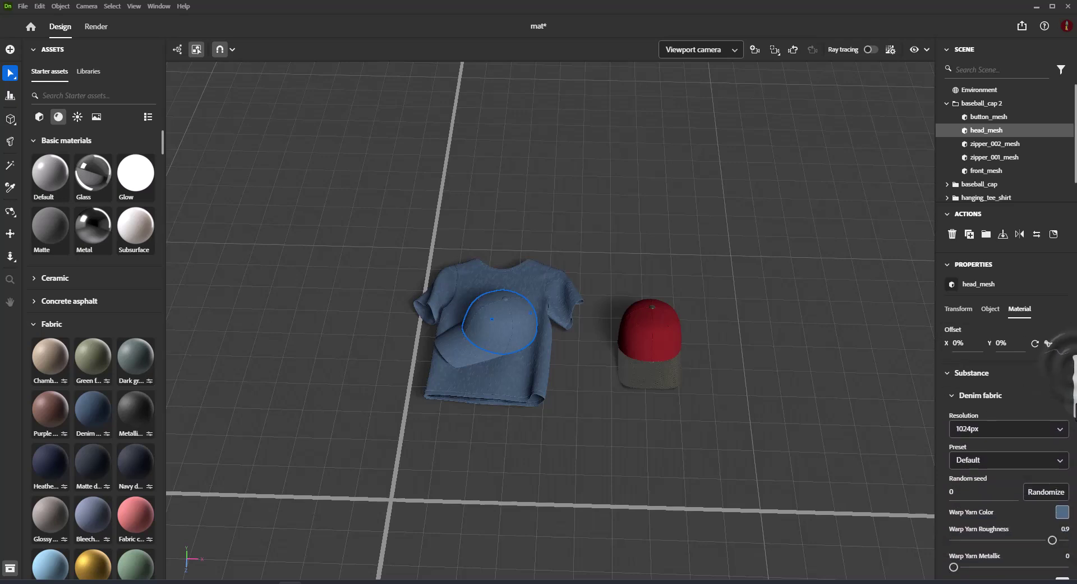
scroll(1076, 345, "up", 3)
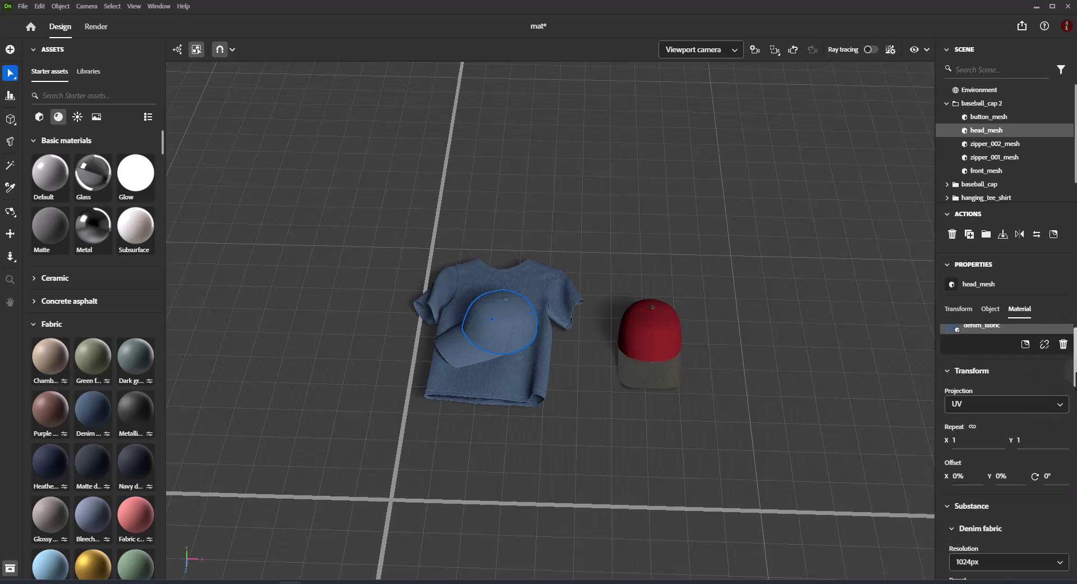
Step: Sample the denim fabric material from the cap on the T-shirt and apply it to the separate cap's crown and brim
left_click(742, 273)
left_click(489, 327)
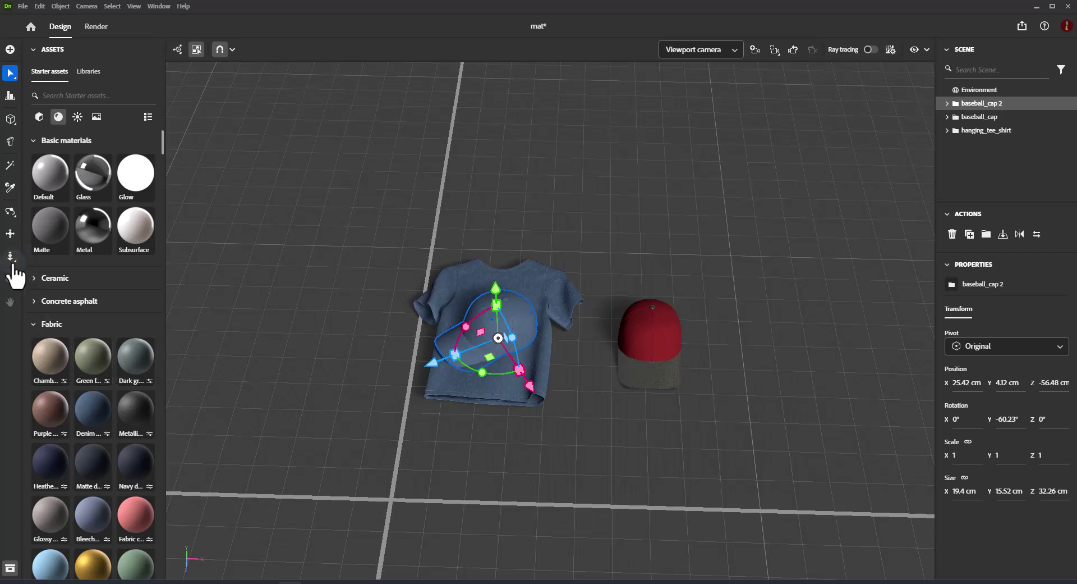
left_click(11, 191)
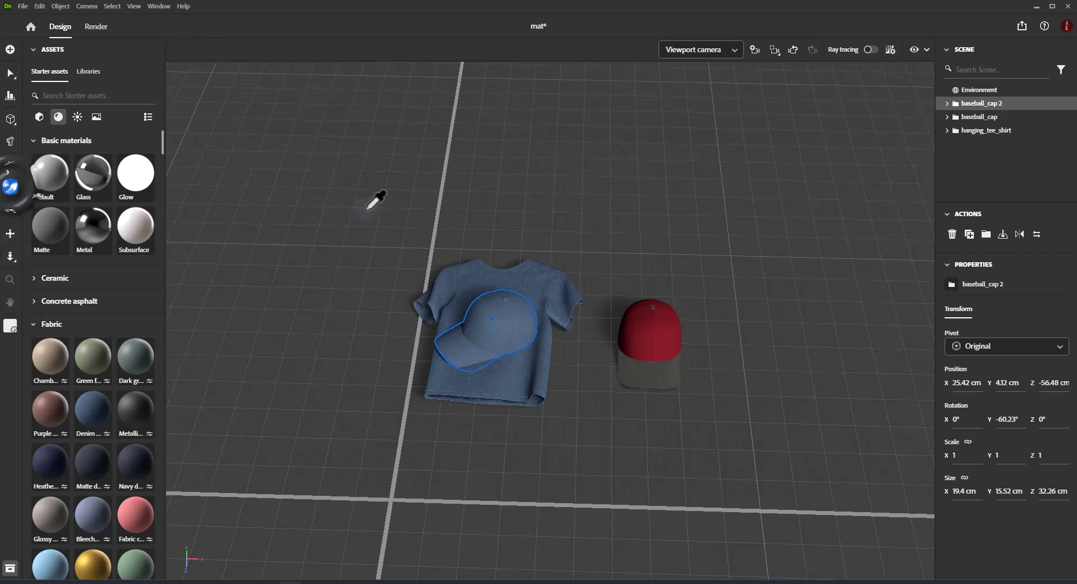
left_click(513, 310)
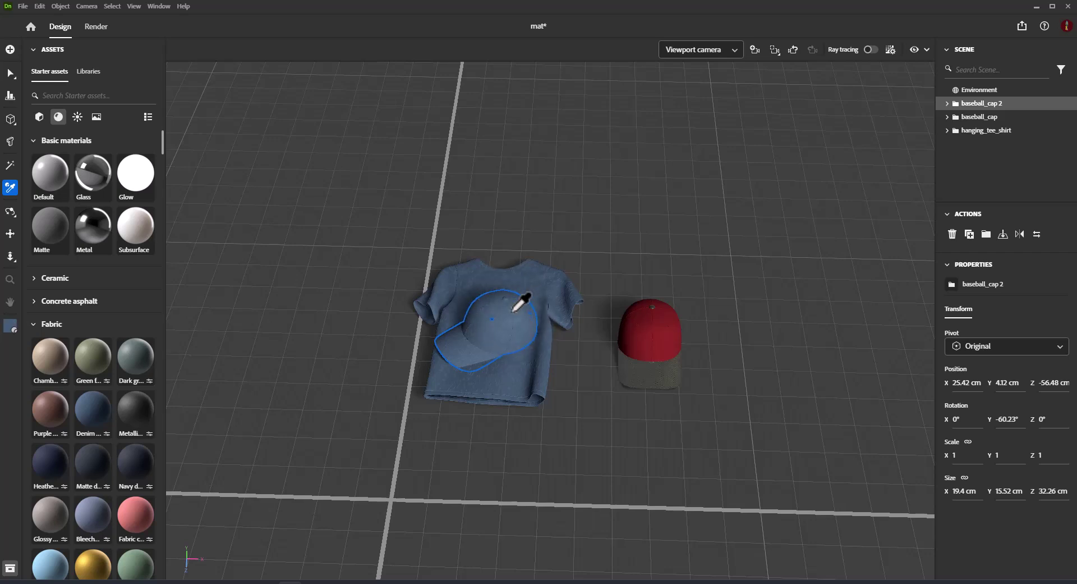
key("shift")
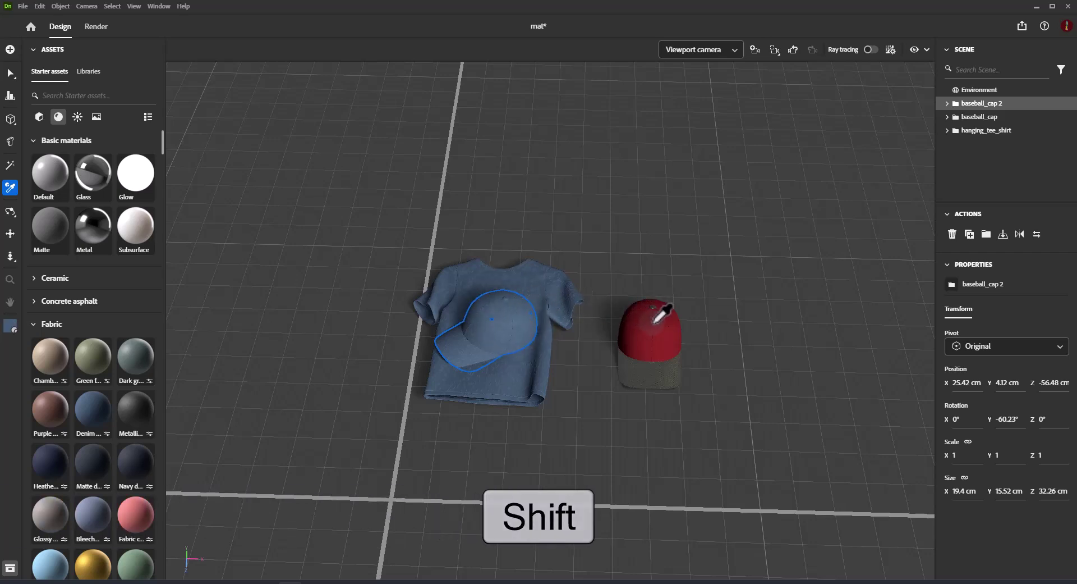
left_click(635, 305, "shift")
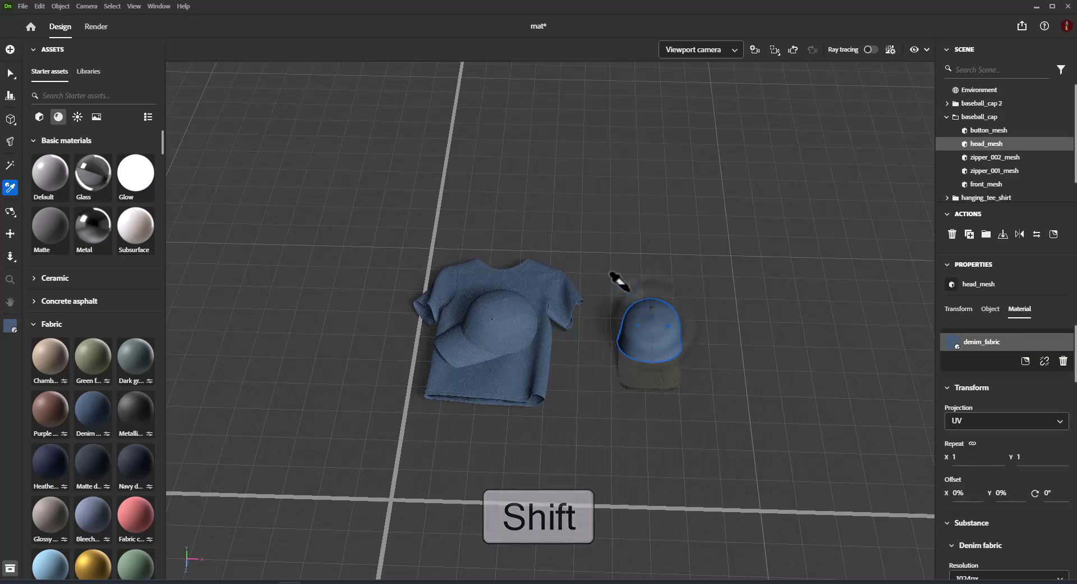
left_click(652, 365, "shift")
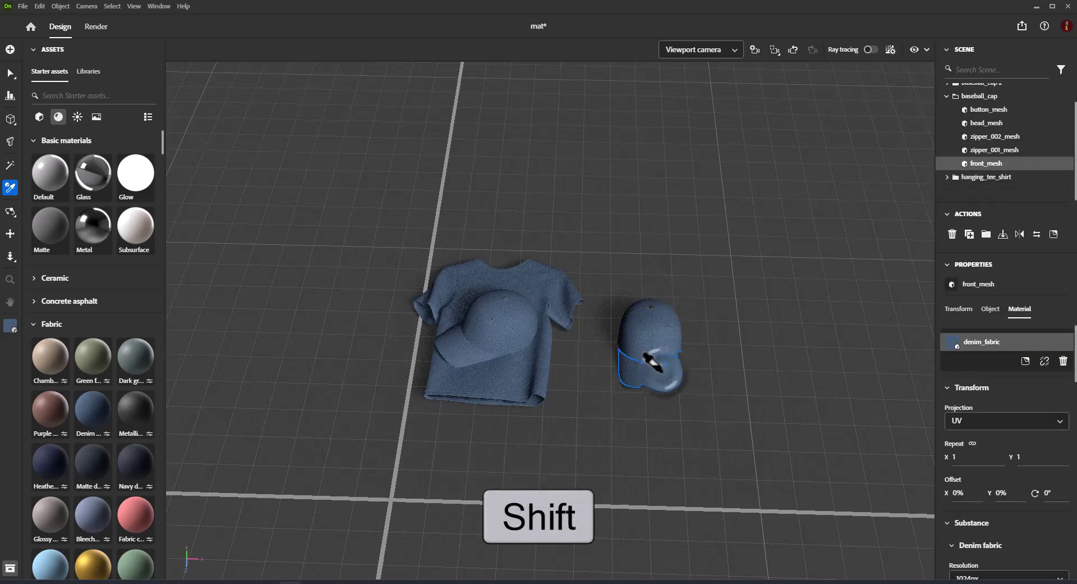
left_click(10, 75)
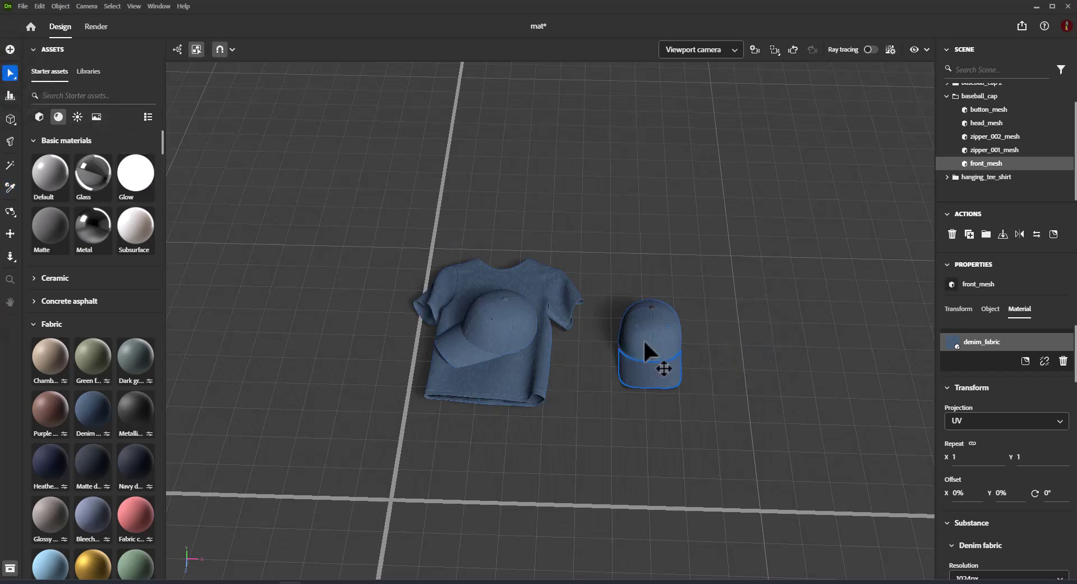
Step: Apply the pink cotton jersey fabric to the T-shirt and caps, and unlink the crown material of the cap on the shirt
left_click_drag(406, 241, 736, 452)
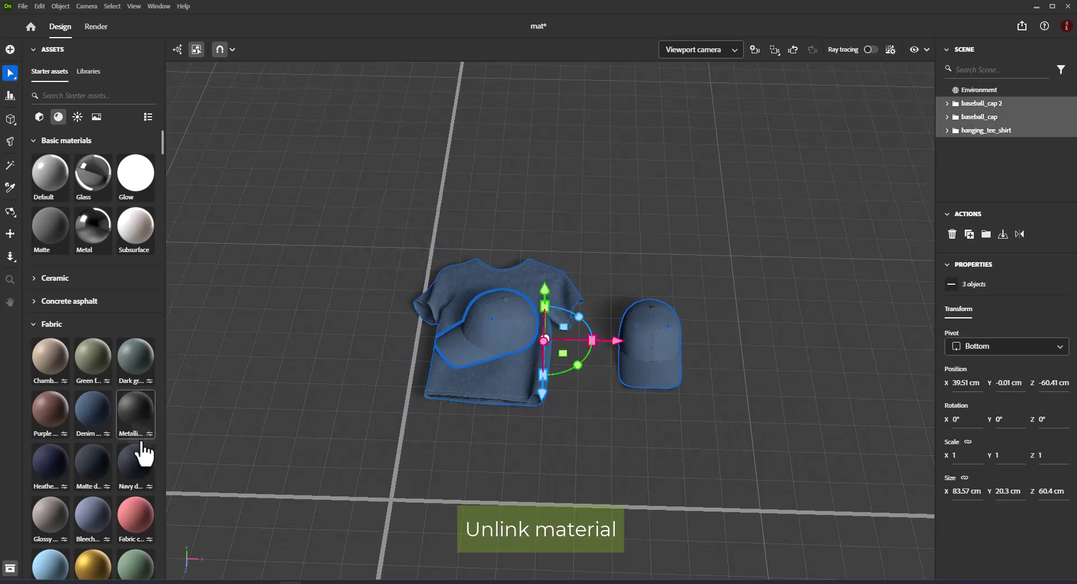
left_click_drag(137, 530, 511, 337)
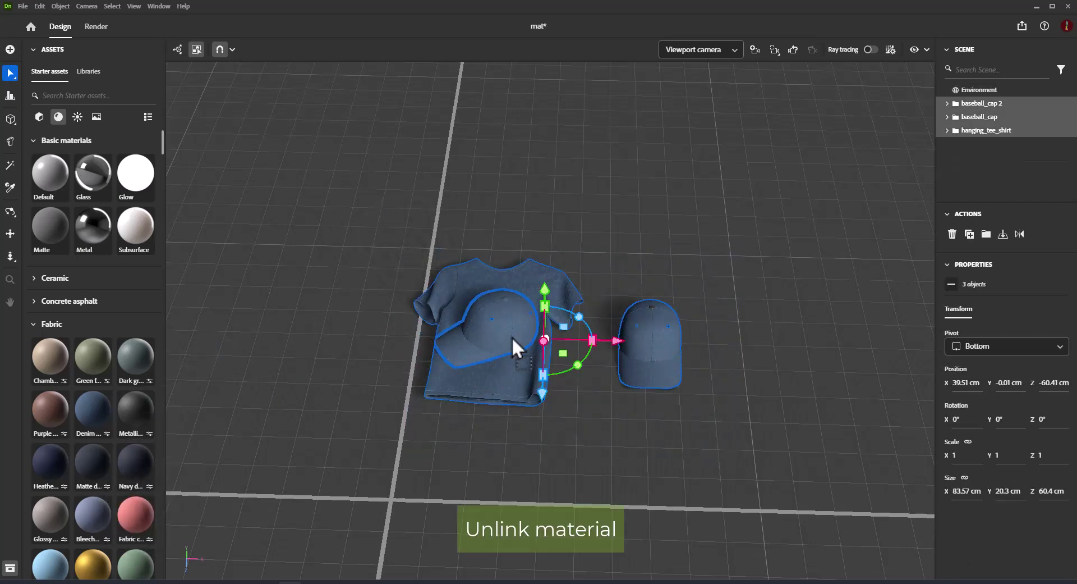
left_click(510, 334)
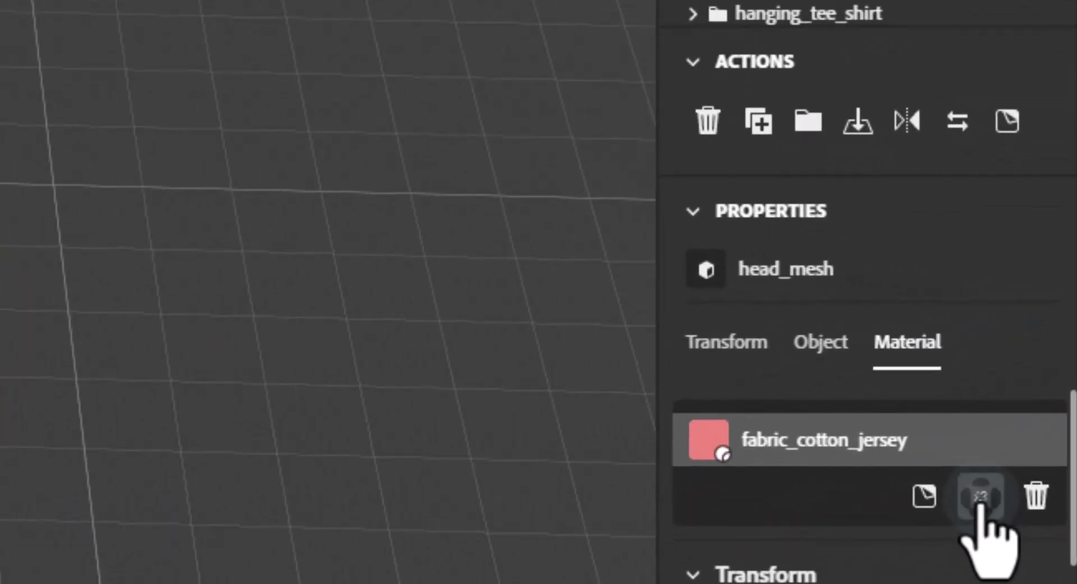
left_click(980, 496)
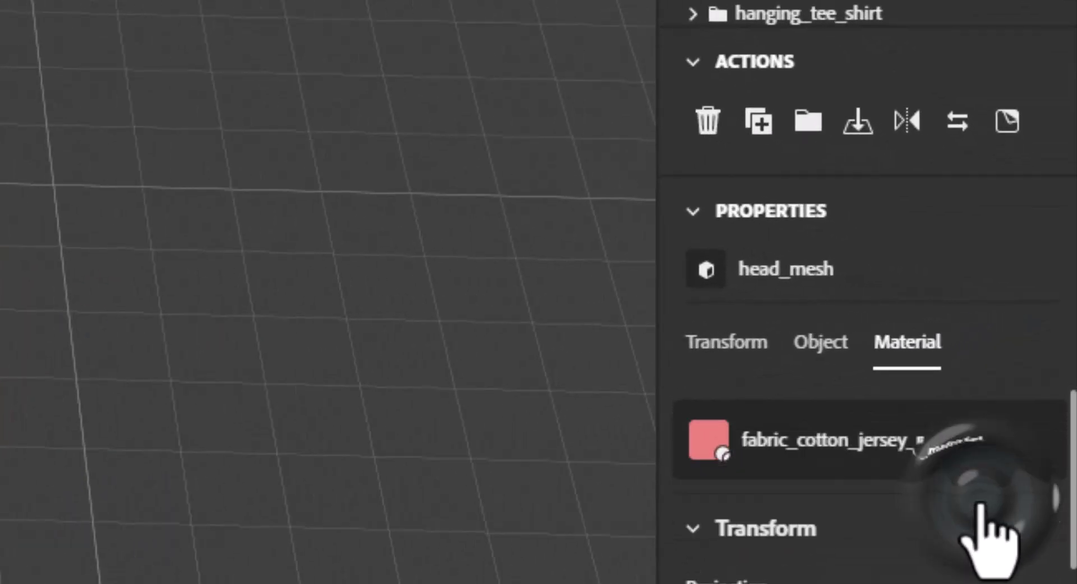
left_click(220, 506)
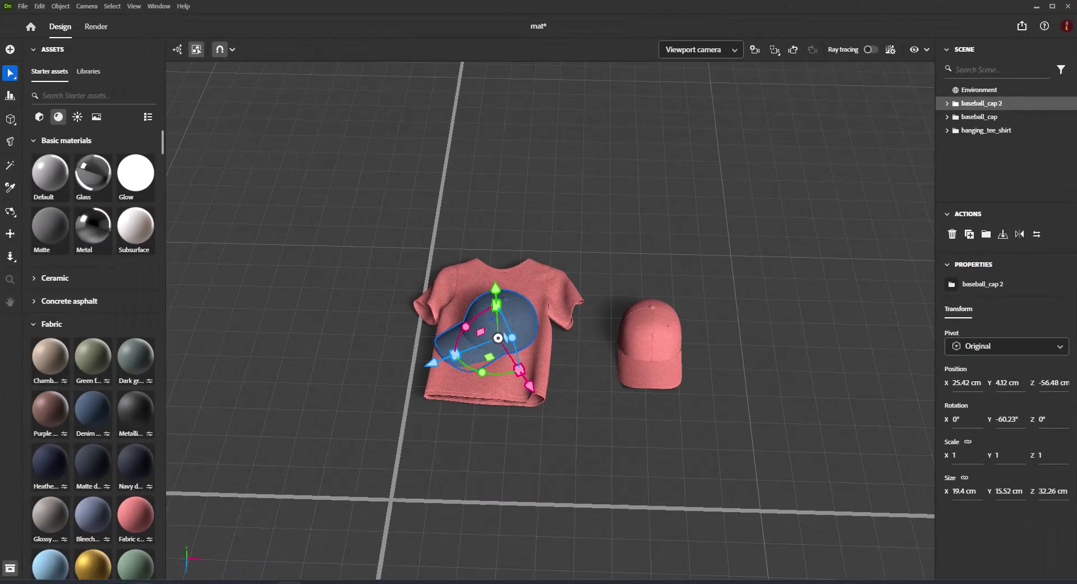
Step: Import the high heels 3D model from the Downloads folder and move the shoe along X to about 95.65 cm
mouse_move(116, 583)
left_click(117, 538)
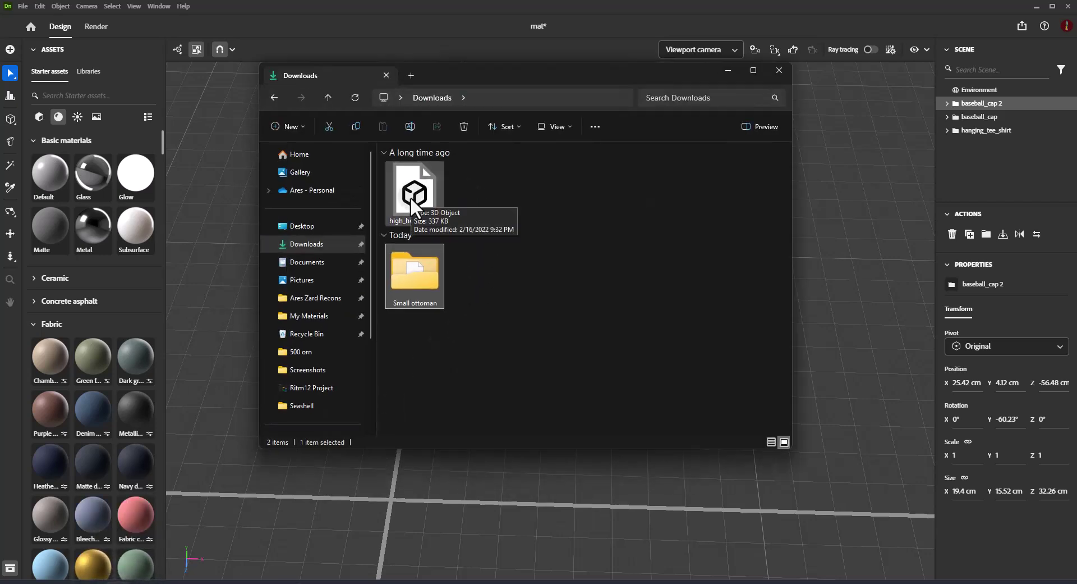
double_click(415, 282)
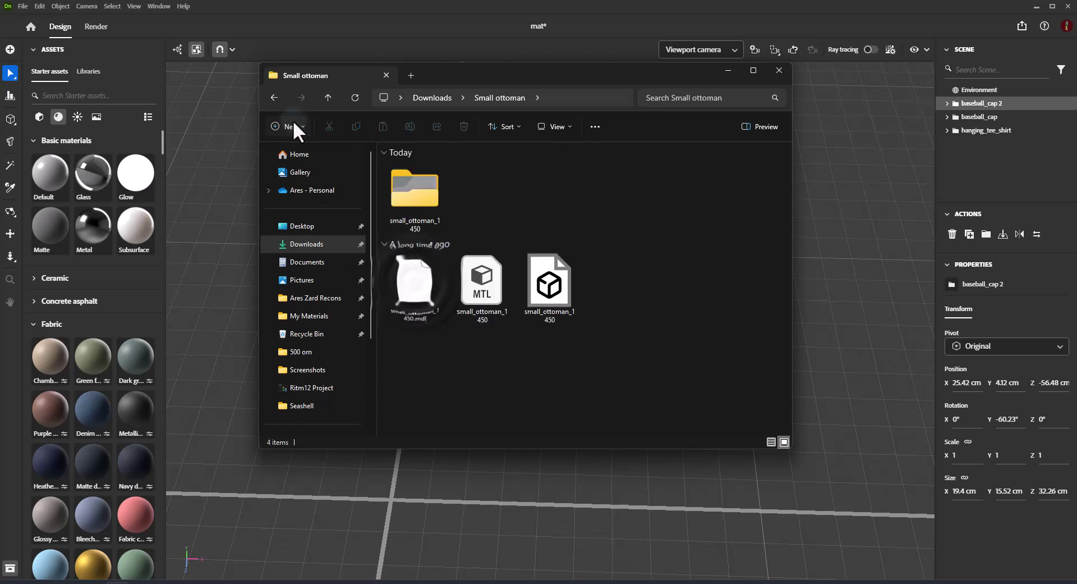
left_click(328, 97)
left_click_drag(407, 197, 861, 284)
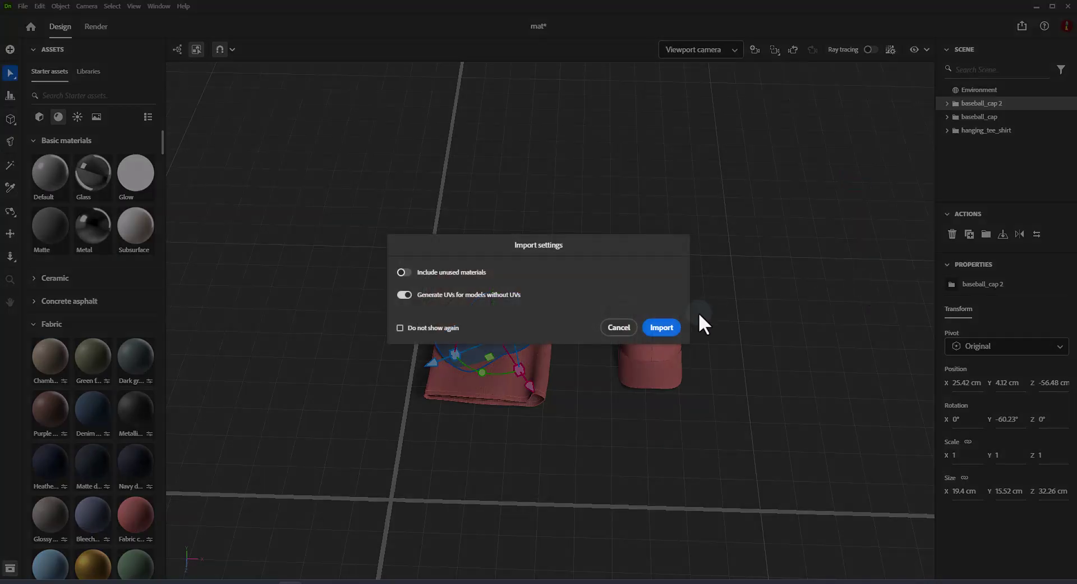
left_click(662, 327)
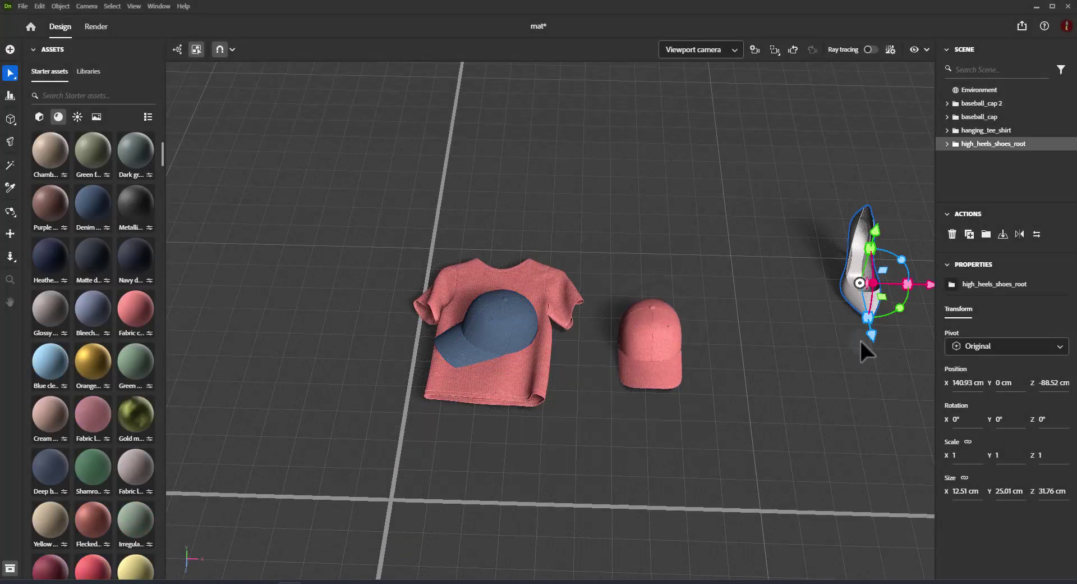
left_click_drag(929, 283, 793, 263)
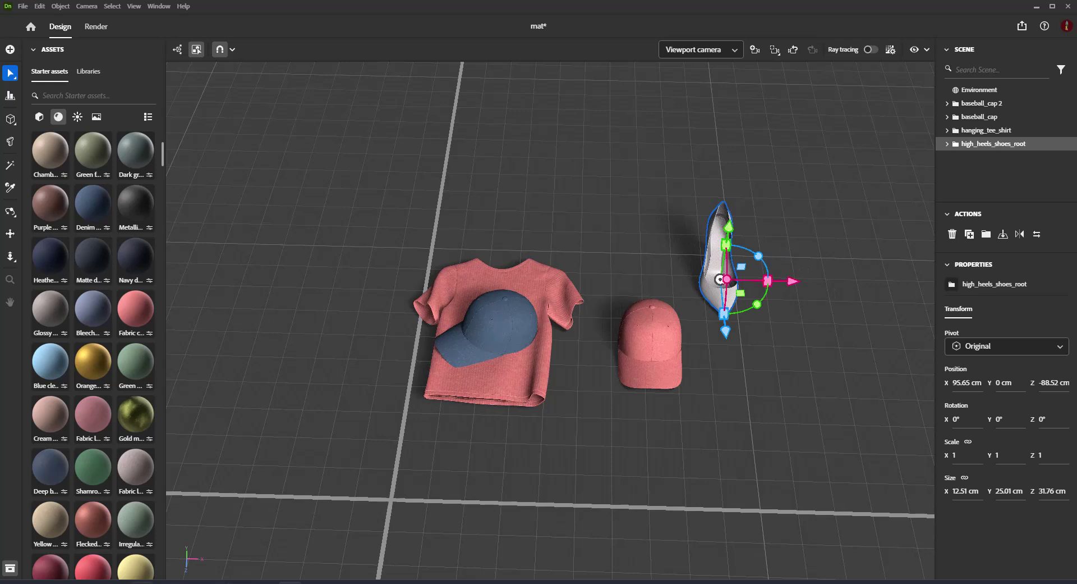
Step: Import the small_ottoman_1450 3D model from the Small ottoman folder in Downloads, with UV generation enabled for models without UVs
left_click(117, 533)
double_click(406, 286)
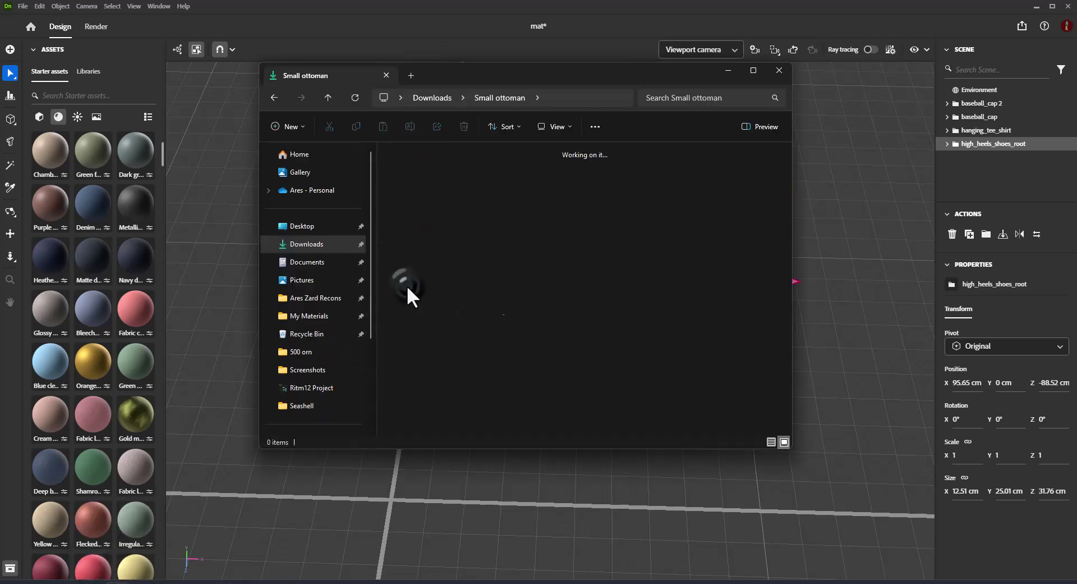
double_click(428, 193)
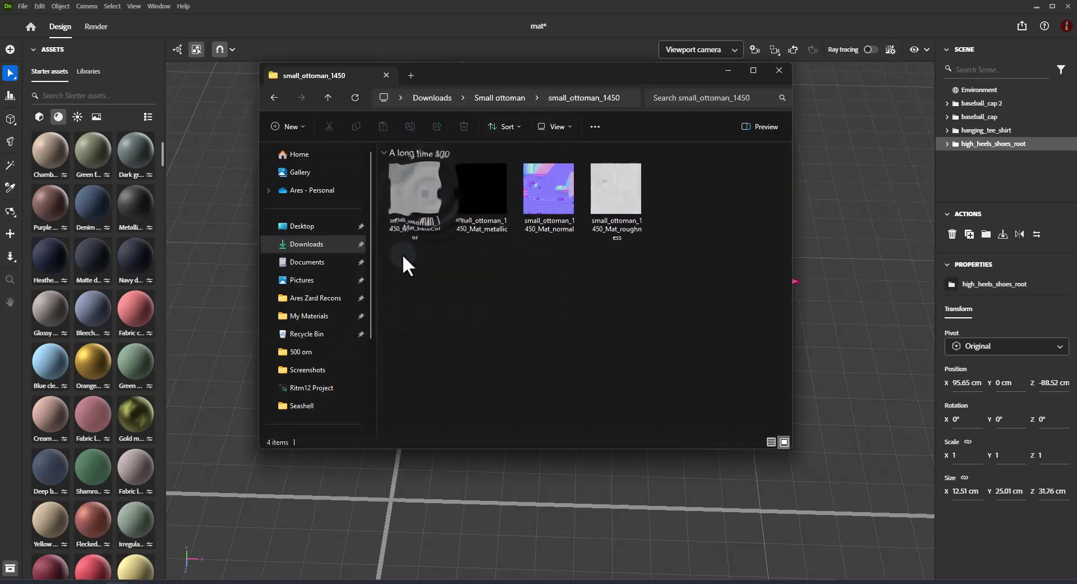
left_click(330, 96)
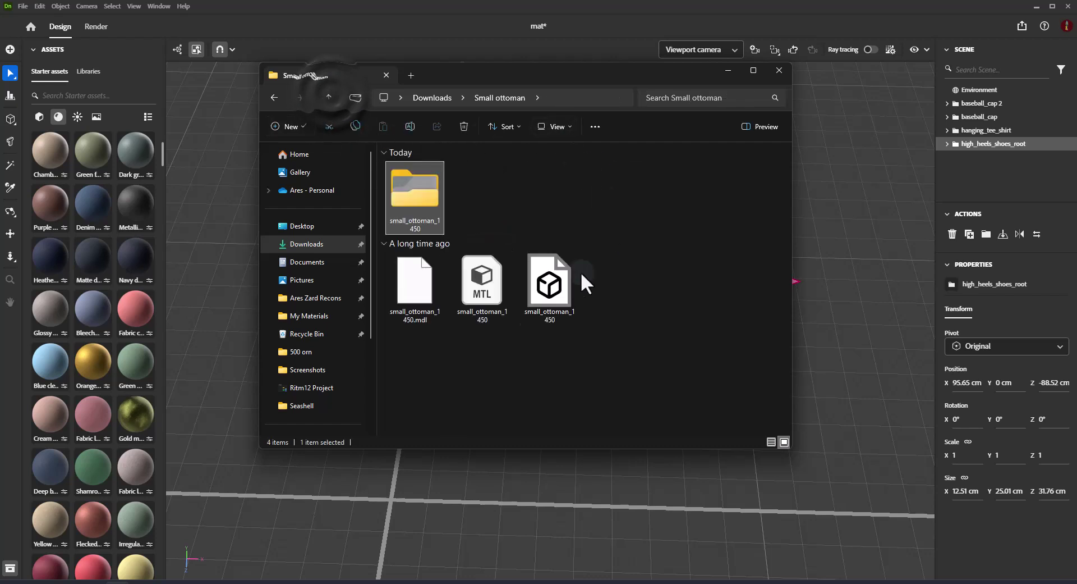
left_click_drag(544, 299, 834, 366)
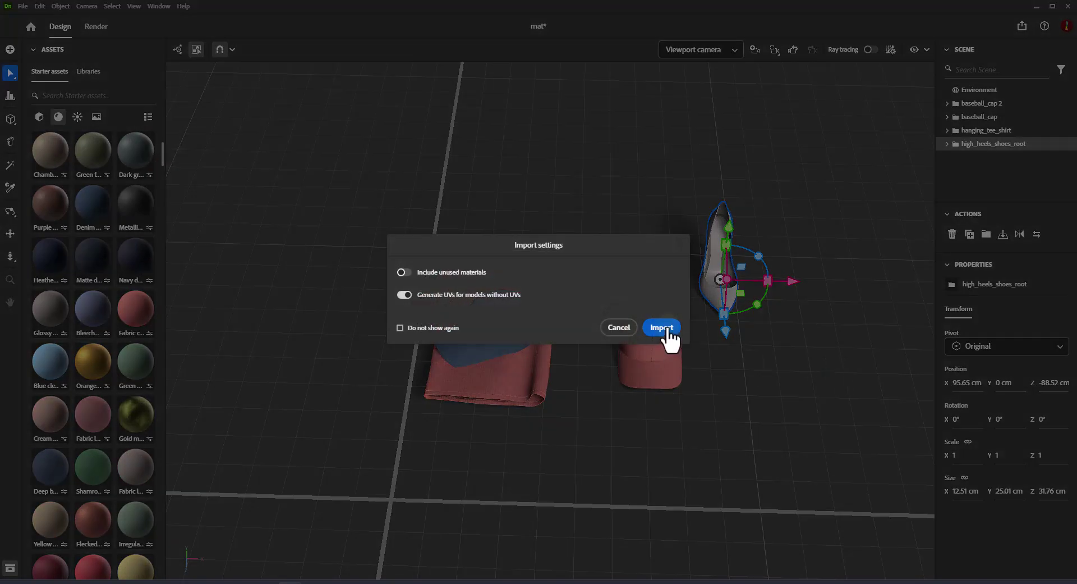
left_click(661, 327)
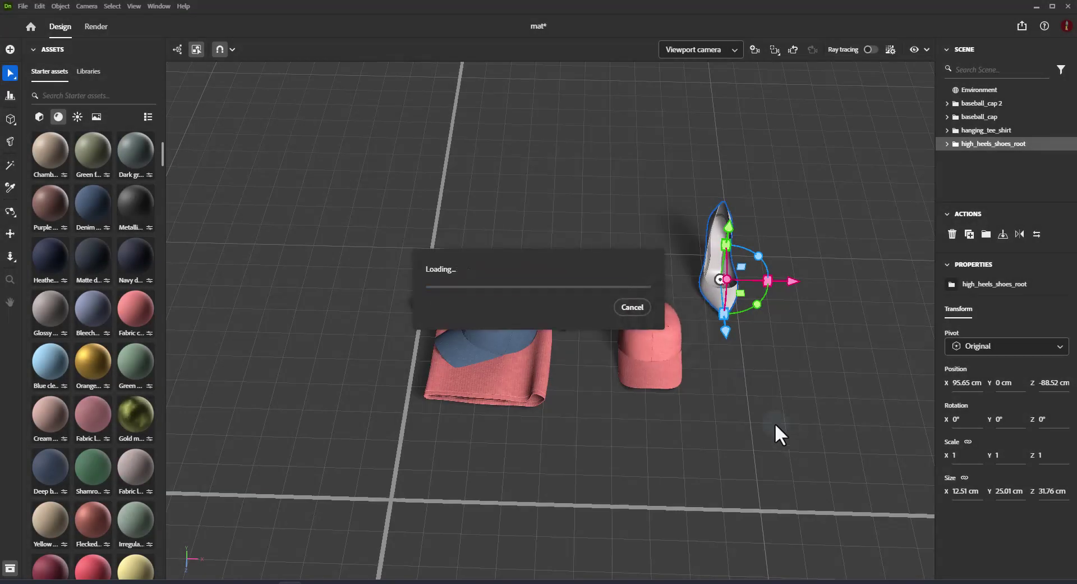
Step: Move the ottoman forward and farther along X so that it stands clear of the high-heeled shoe
scroll(702, 464, "down", 3)
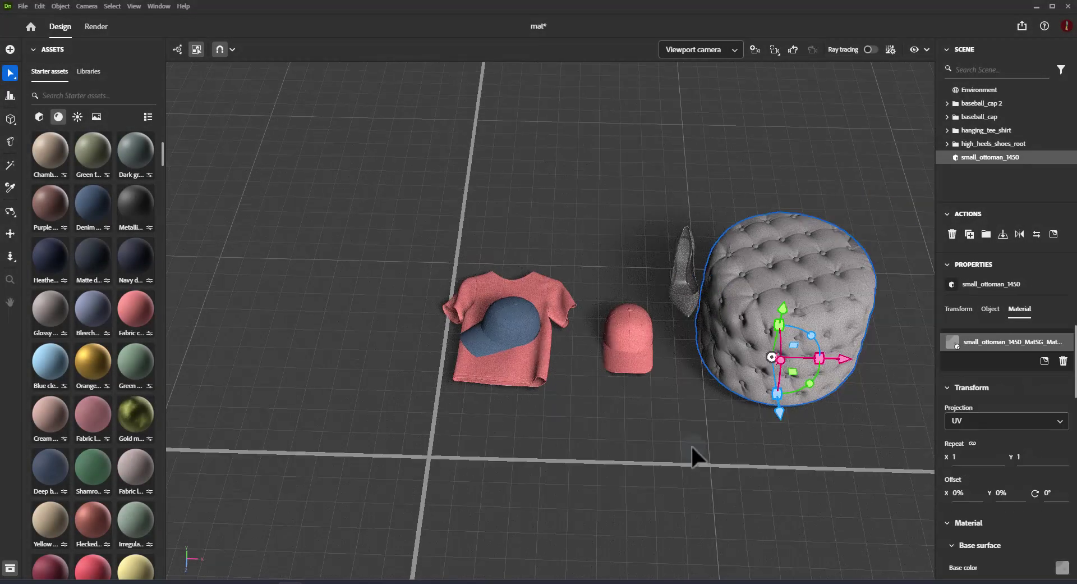
middle_click_drag(689, 442, 583, 390)
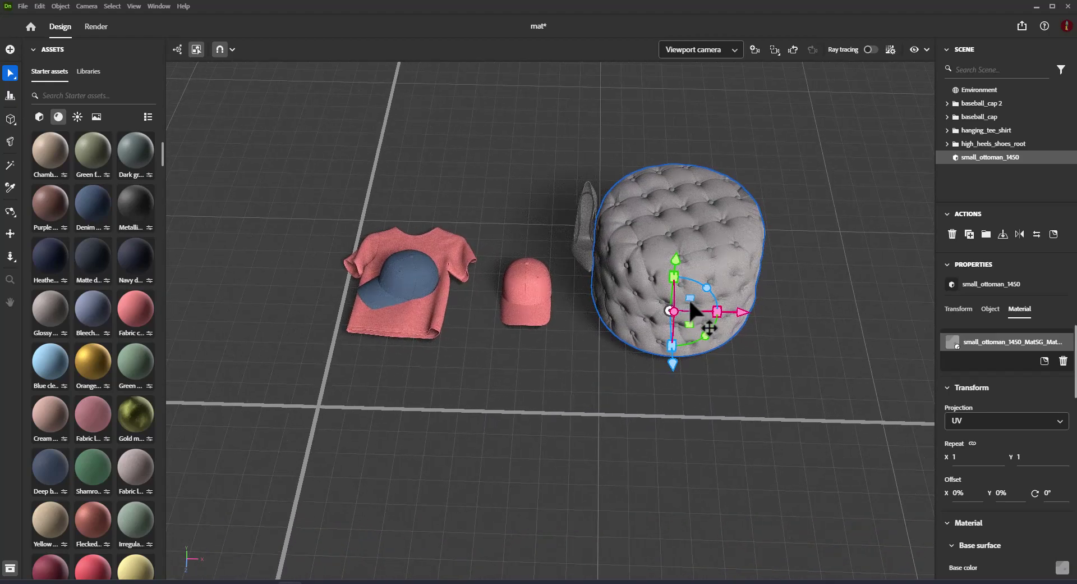
left_click_drag(673, 364, 673, 477)
left_click_drag(508, 498, 493, 406)
left_click_drag(753, 429, 804, 431)
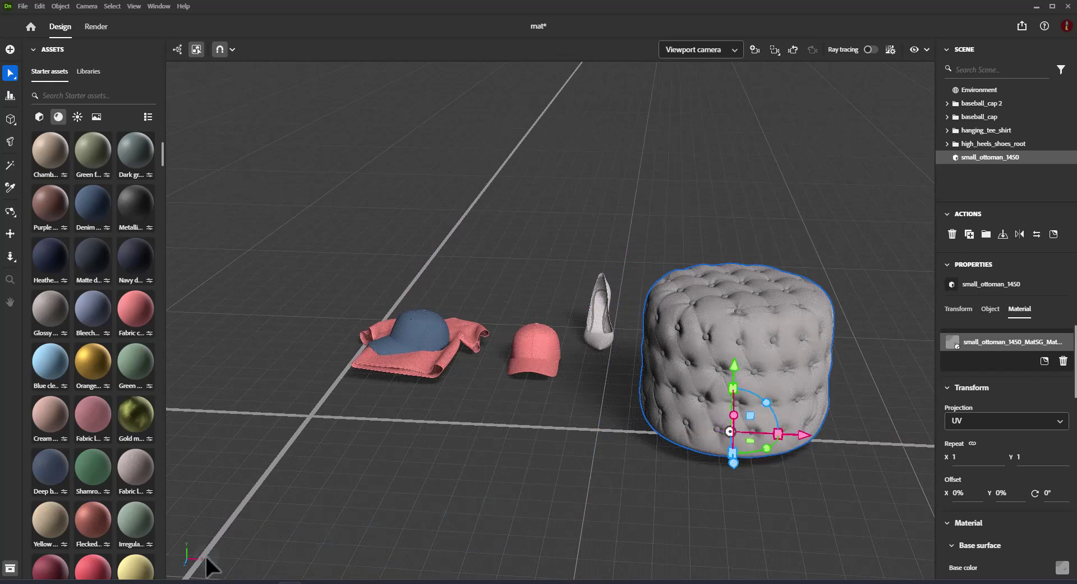
Step: Place the Office kitchen image as a decal on the ottoman and stretch it to about 130.33% by 140.19%
left_click(98, 116)
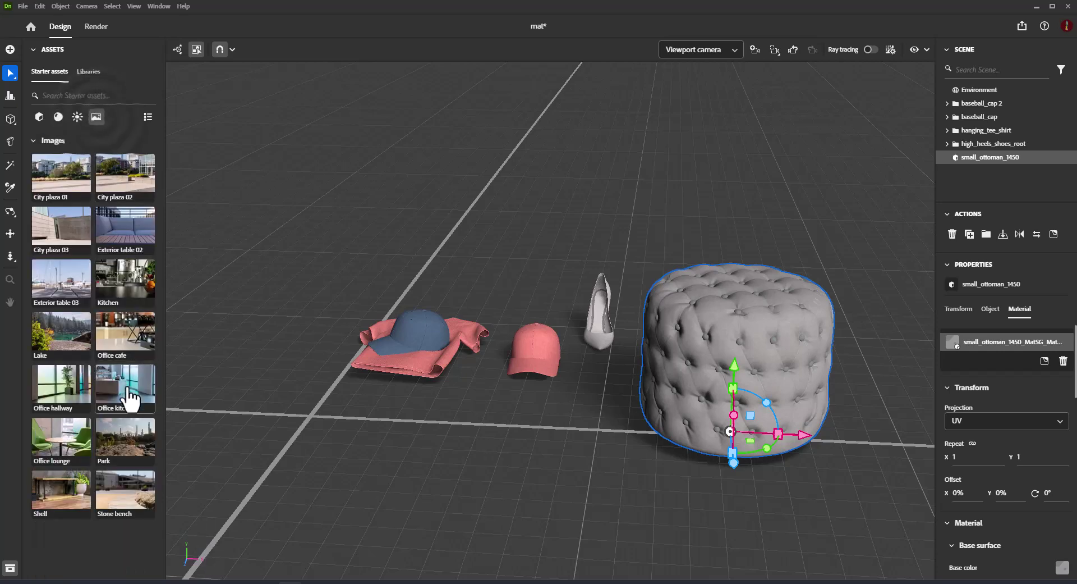
mouse_move(131, 383)
left_click_drag(131, 382, 743, 338)
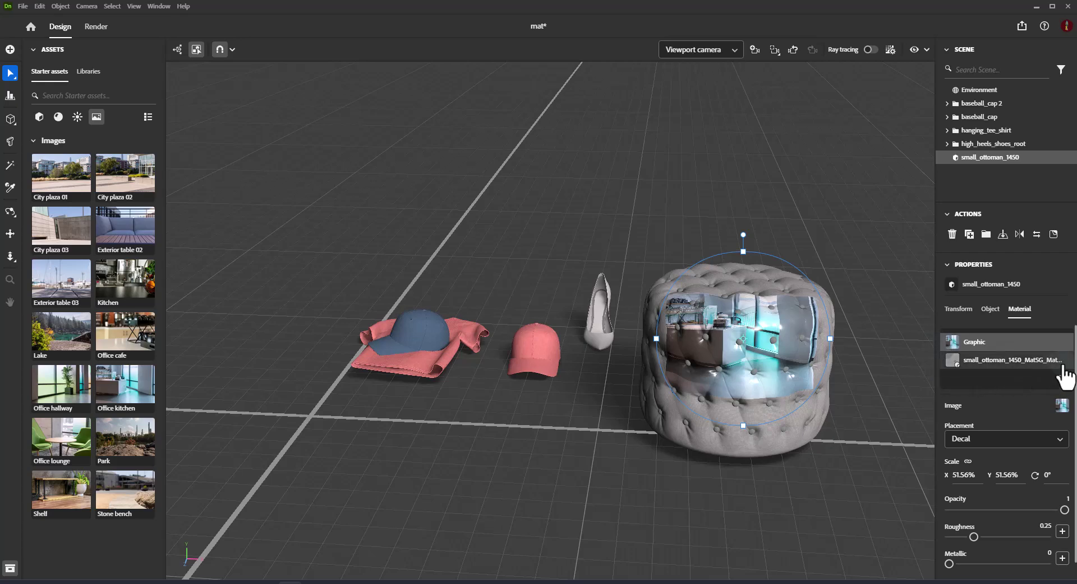
left_click_drag(743, 425, 744, 573)
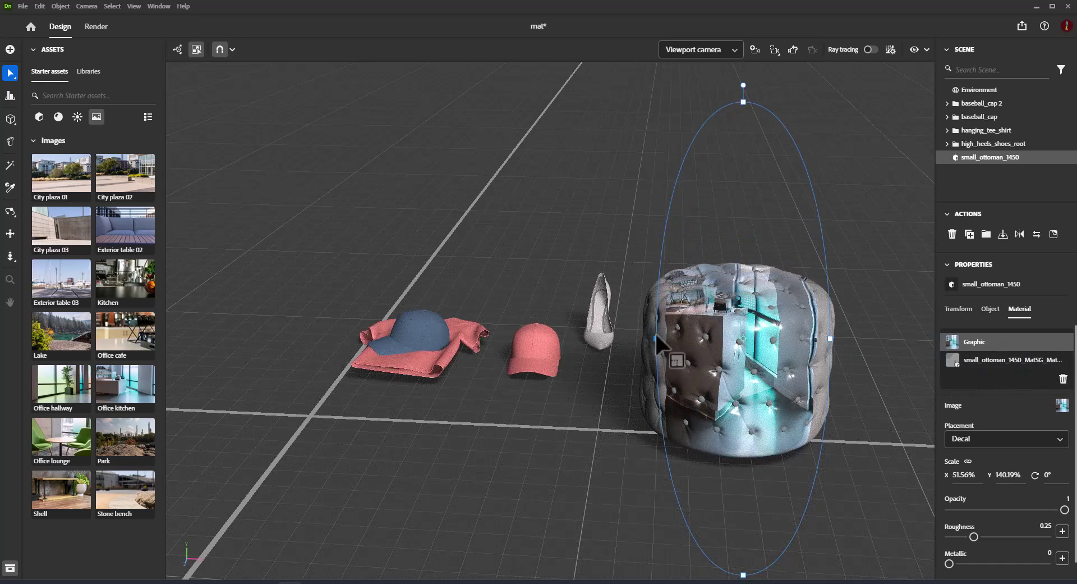
left_click_drag(655, 335, 522, 346)
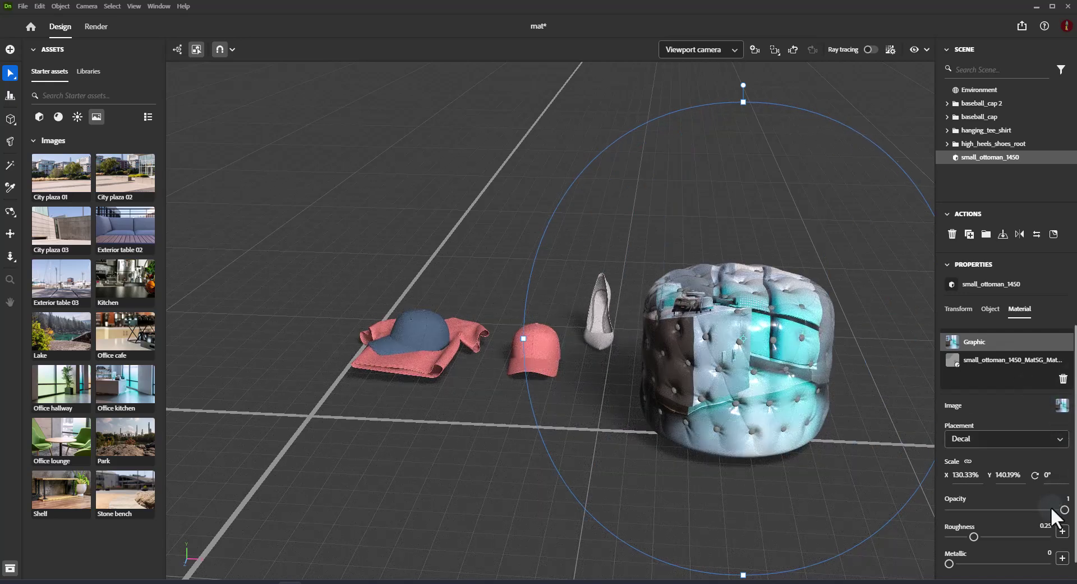
Step: Set the ottoman decal's Roughness to 0.1 and Metallic to 0.68
scroll(1051, 506, "down", 1)
left_click_drag(949, 547, 1026, 547)
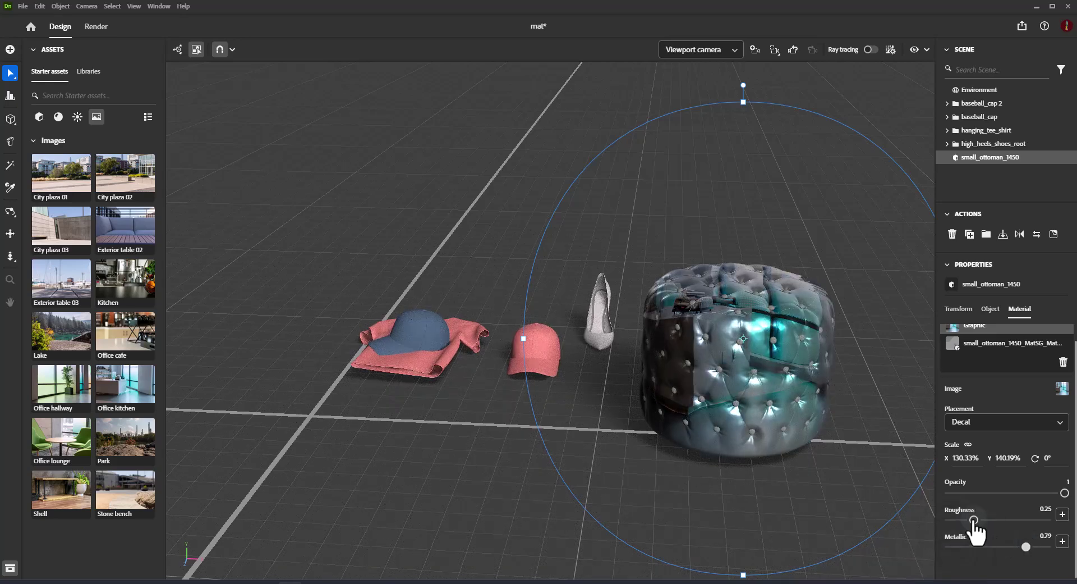
mouse_move(974, 520)
left_mouse_down()
mouse_move(1029, 511)
mouse_move(976, 522)
left_mouse_up()
mouse_move(1065, 494)
left_mouse_down()
mouse_move(1009, 493)
mouse_move(1066, 494)
left_mouse_up()
middle_click_drag(820, 492, 805, 469)
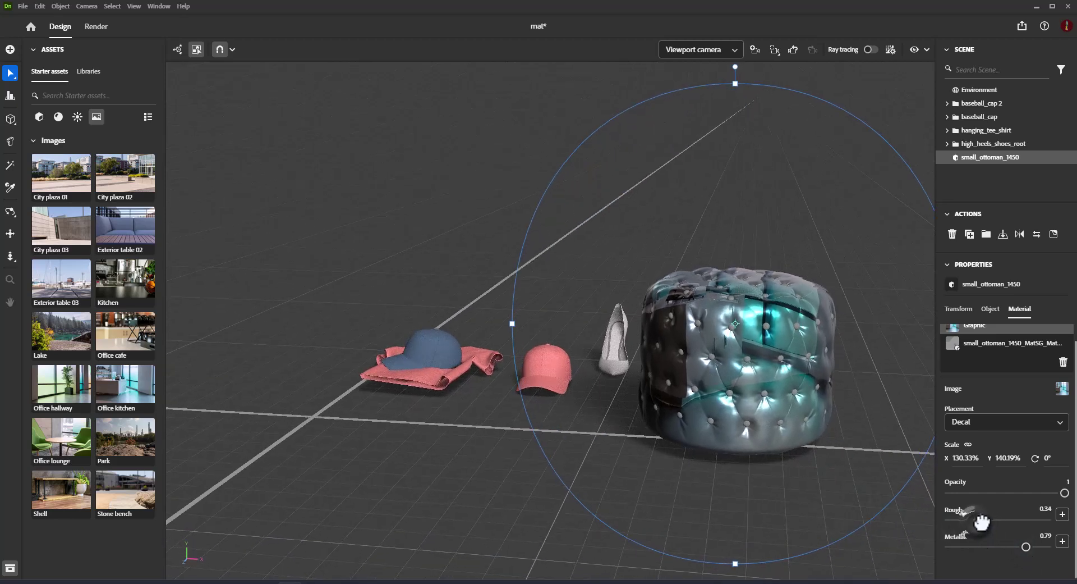
left_click_drag(982, 522, 959, 524)
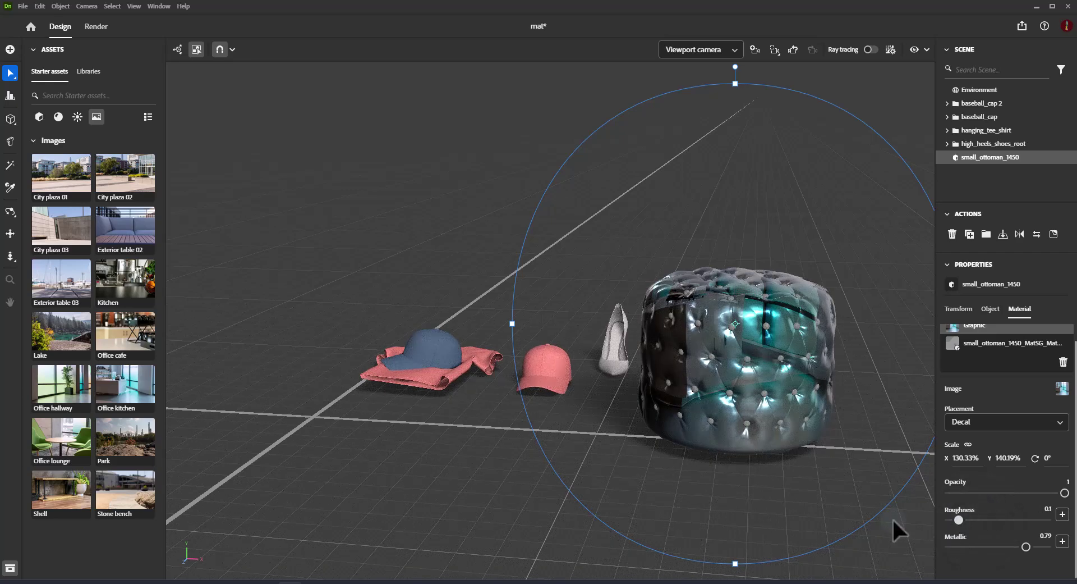
mouse_move(1025, 547)
left_mouse_down()
mouse_move(1003, 544)
mouse_move(1013, 545)
left_mouse_up()
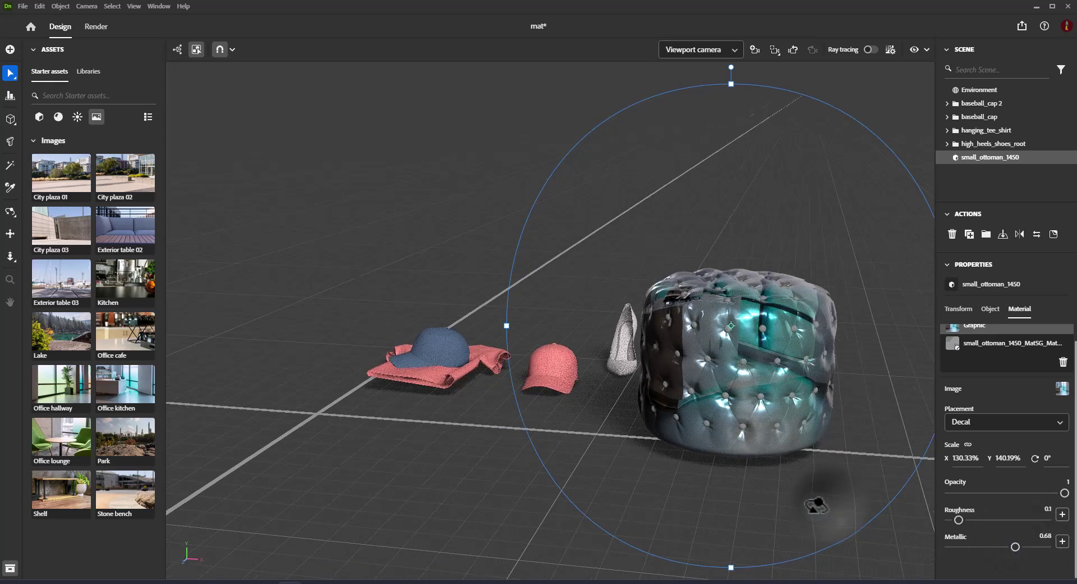